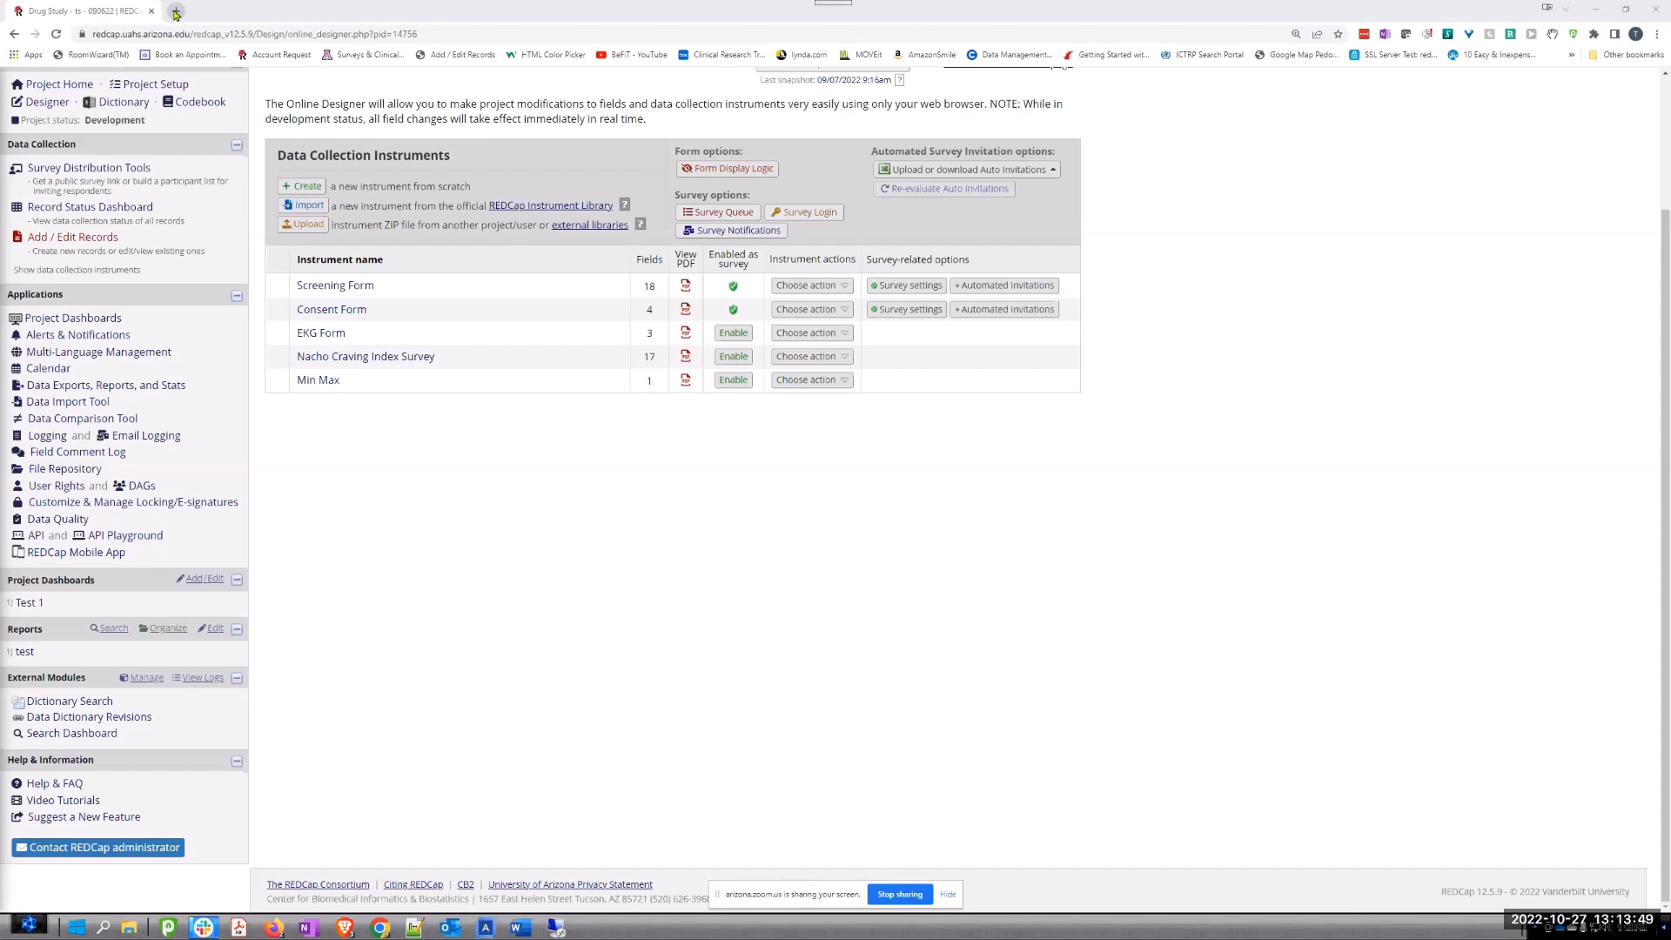
scroll(187, 192, "up", 2)
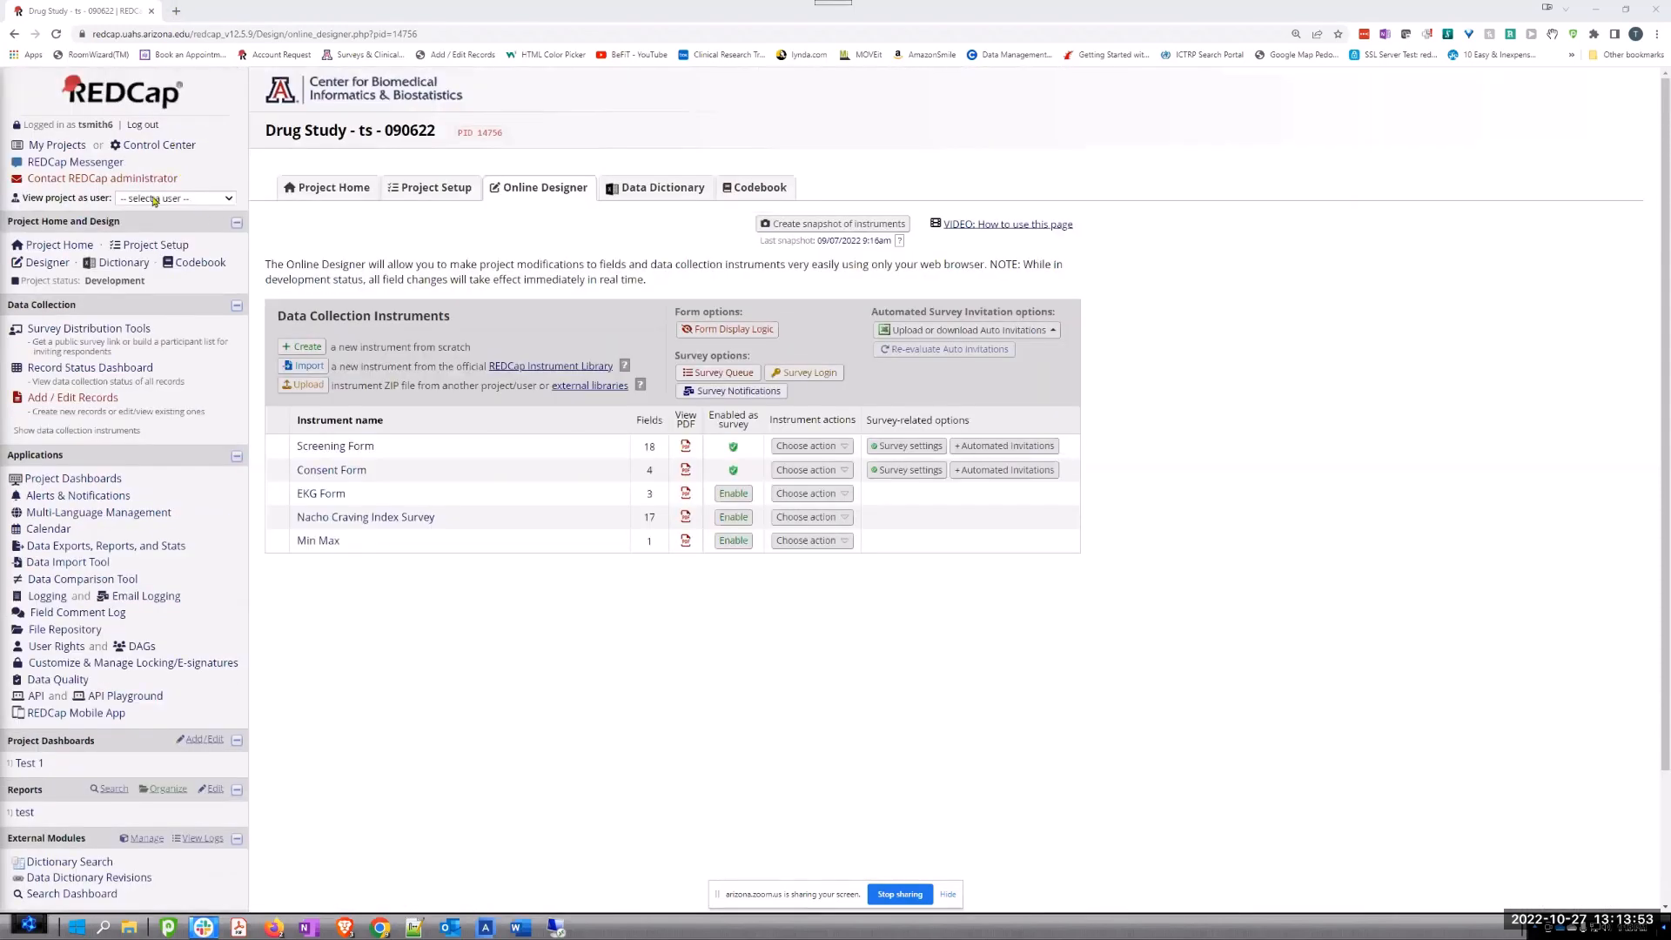
left_click(145, 153)
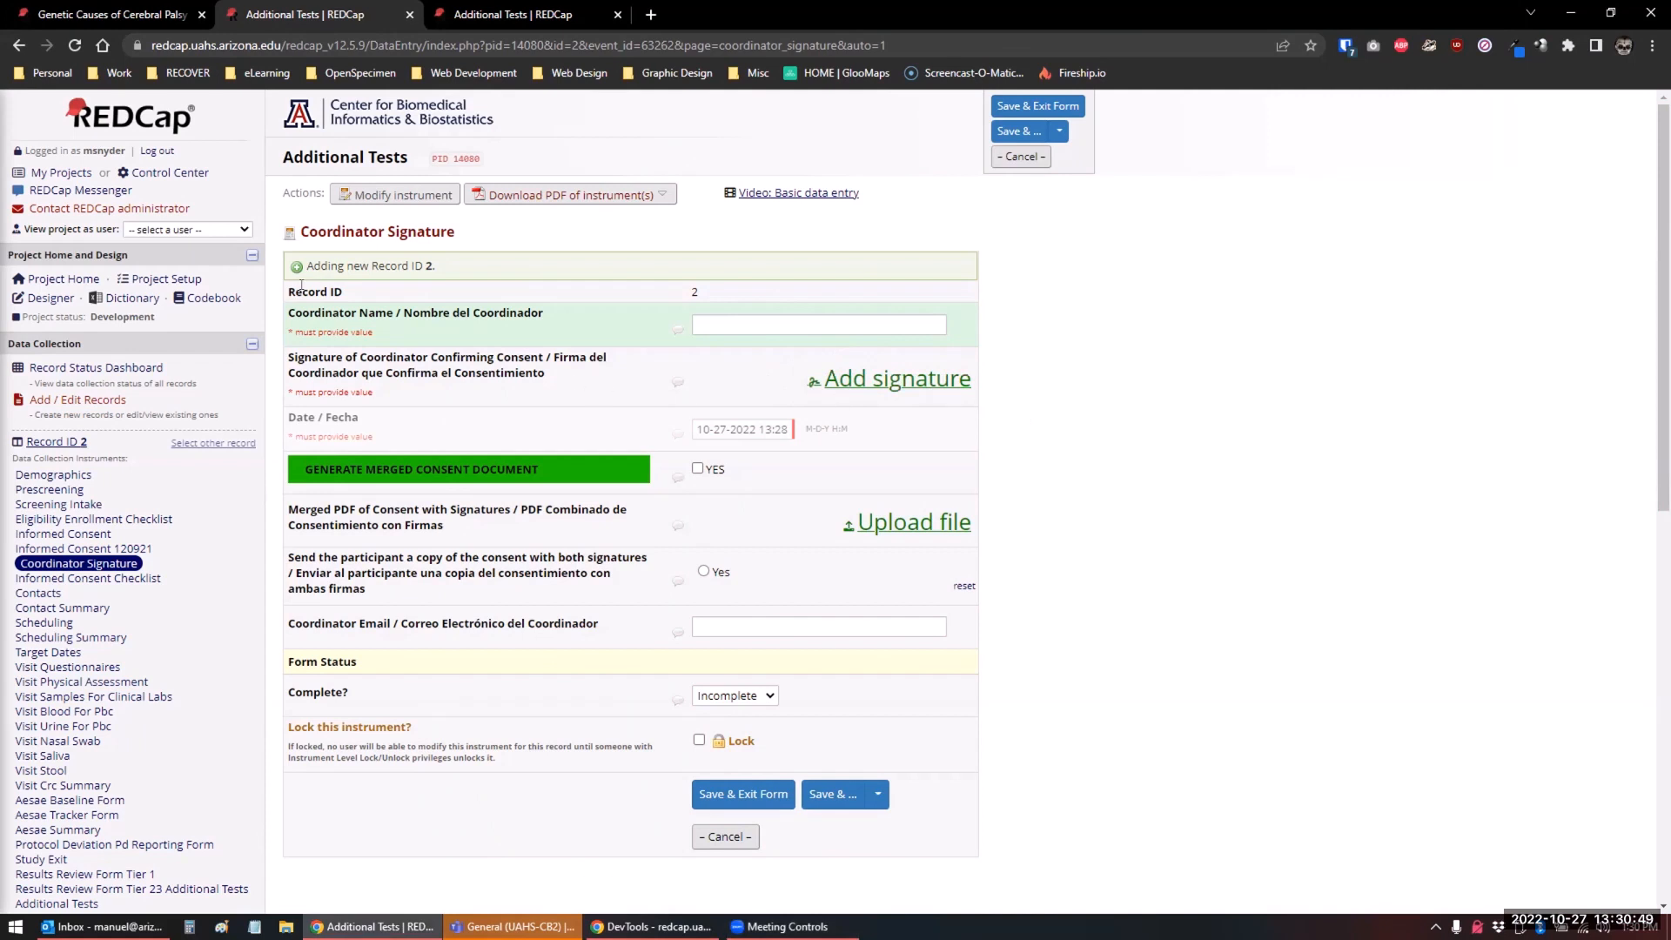
Inspect the HTML of the Coordinator Signature form's "Add signature" link and locate its enclosing sig-imgp div beside the form
right_click(906, 380)
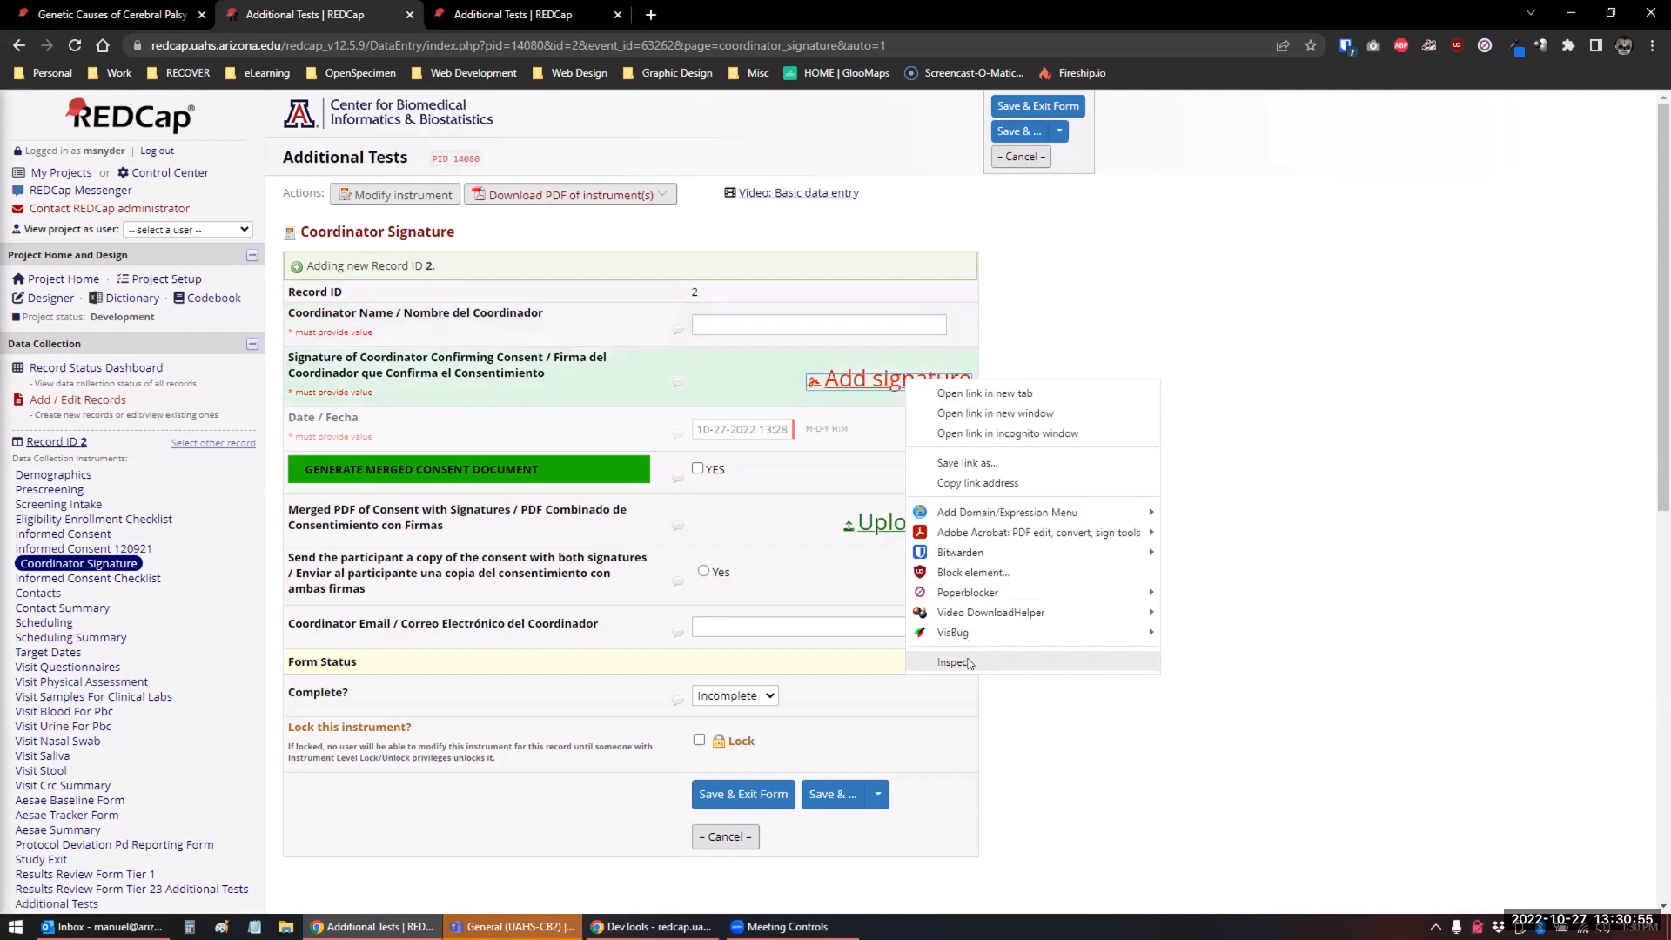
left_click(969, 663)
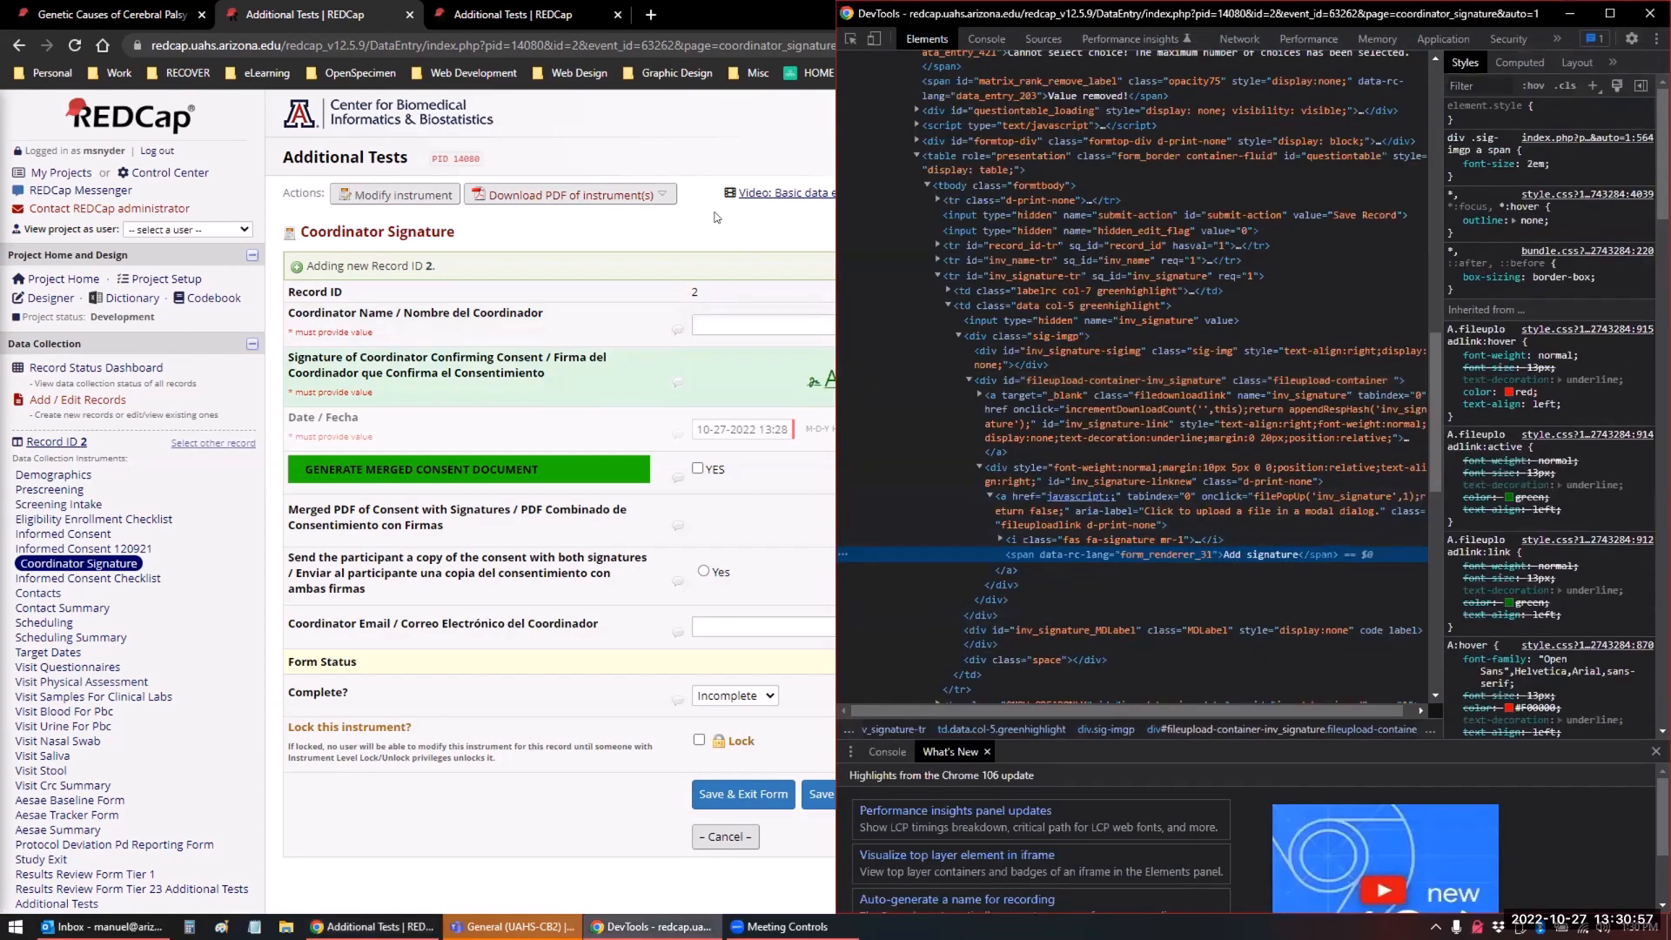
key("alt+Tab")
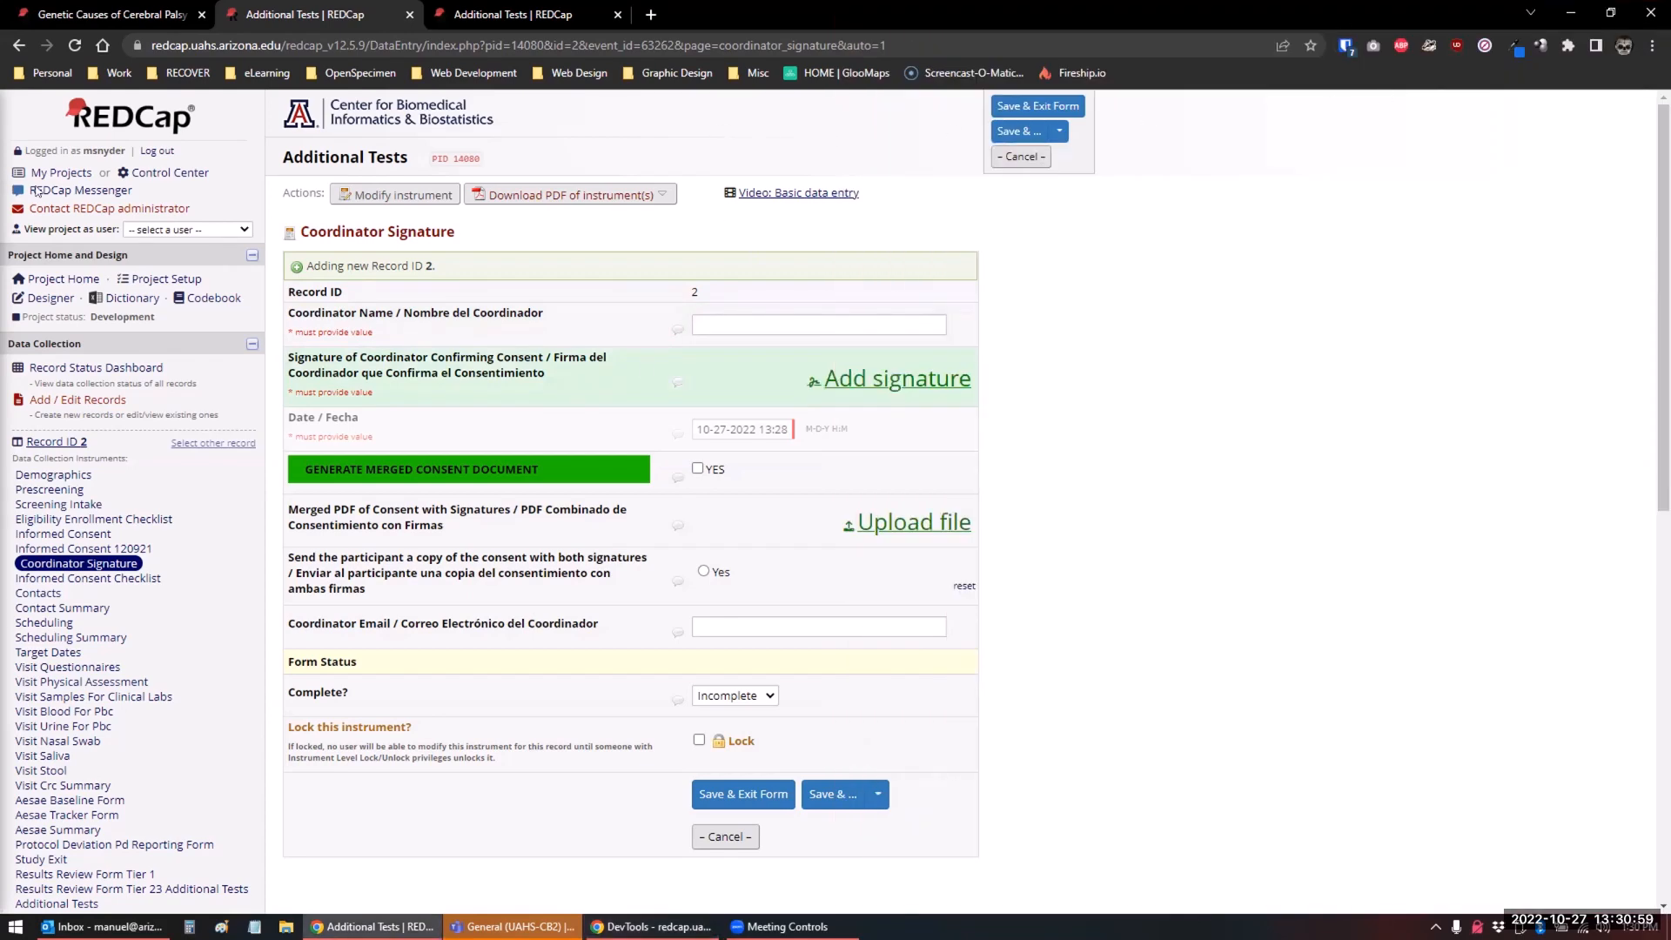
double_click(1329, 24)
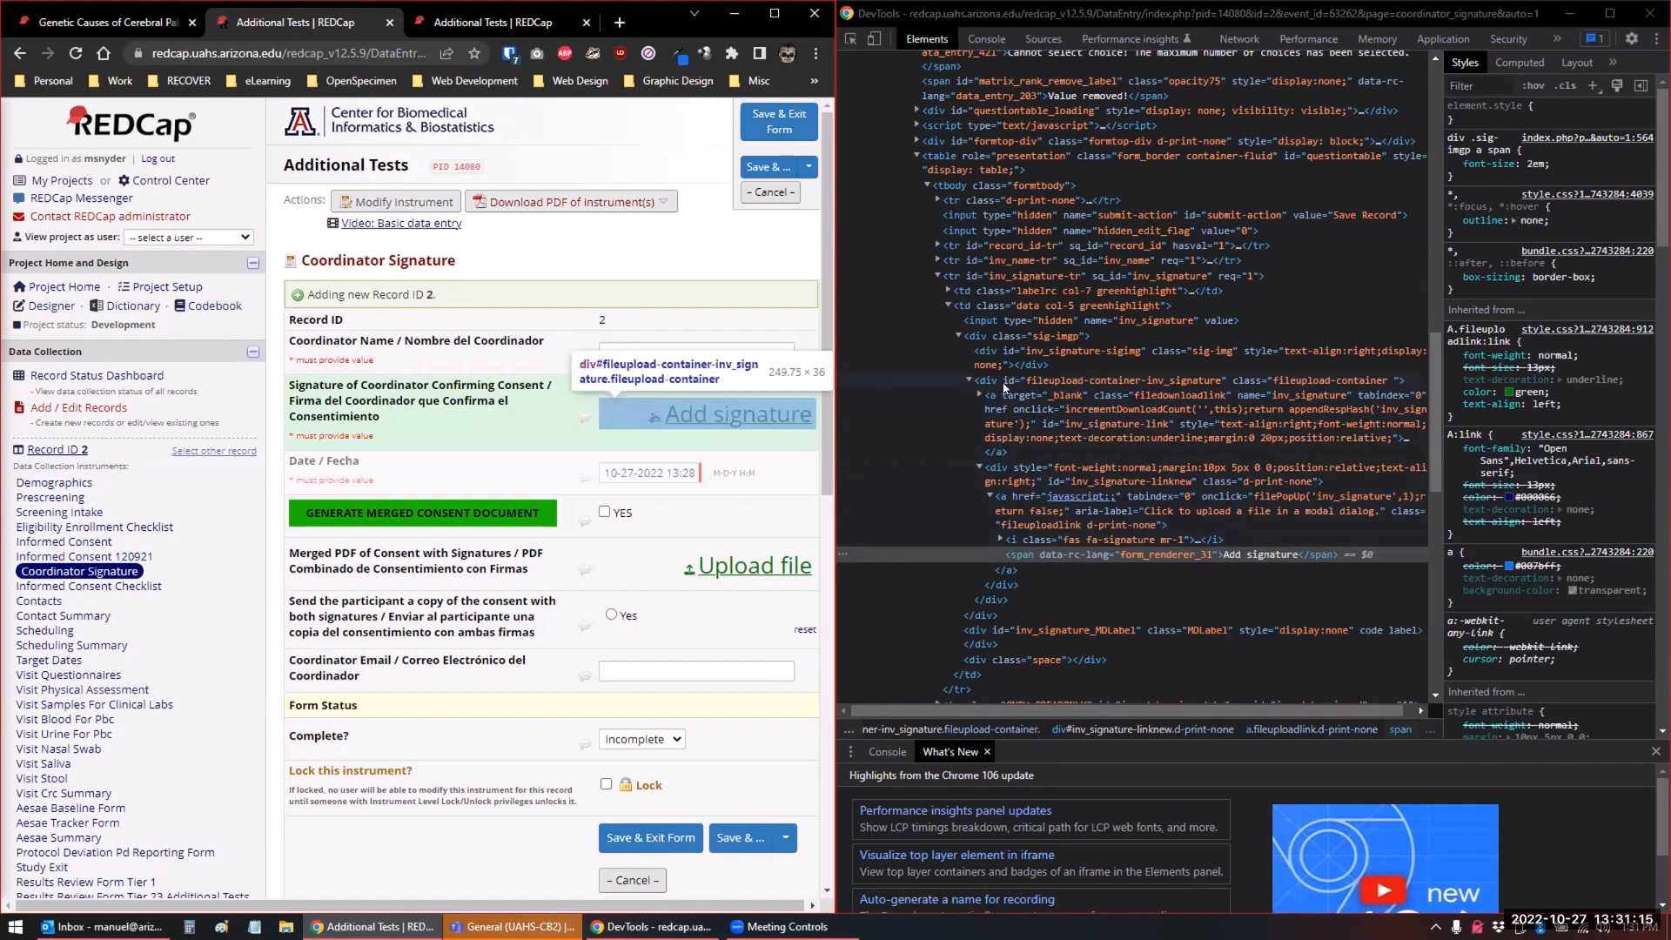
left_click(1040, 353)
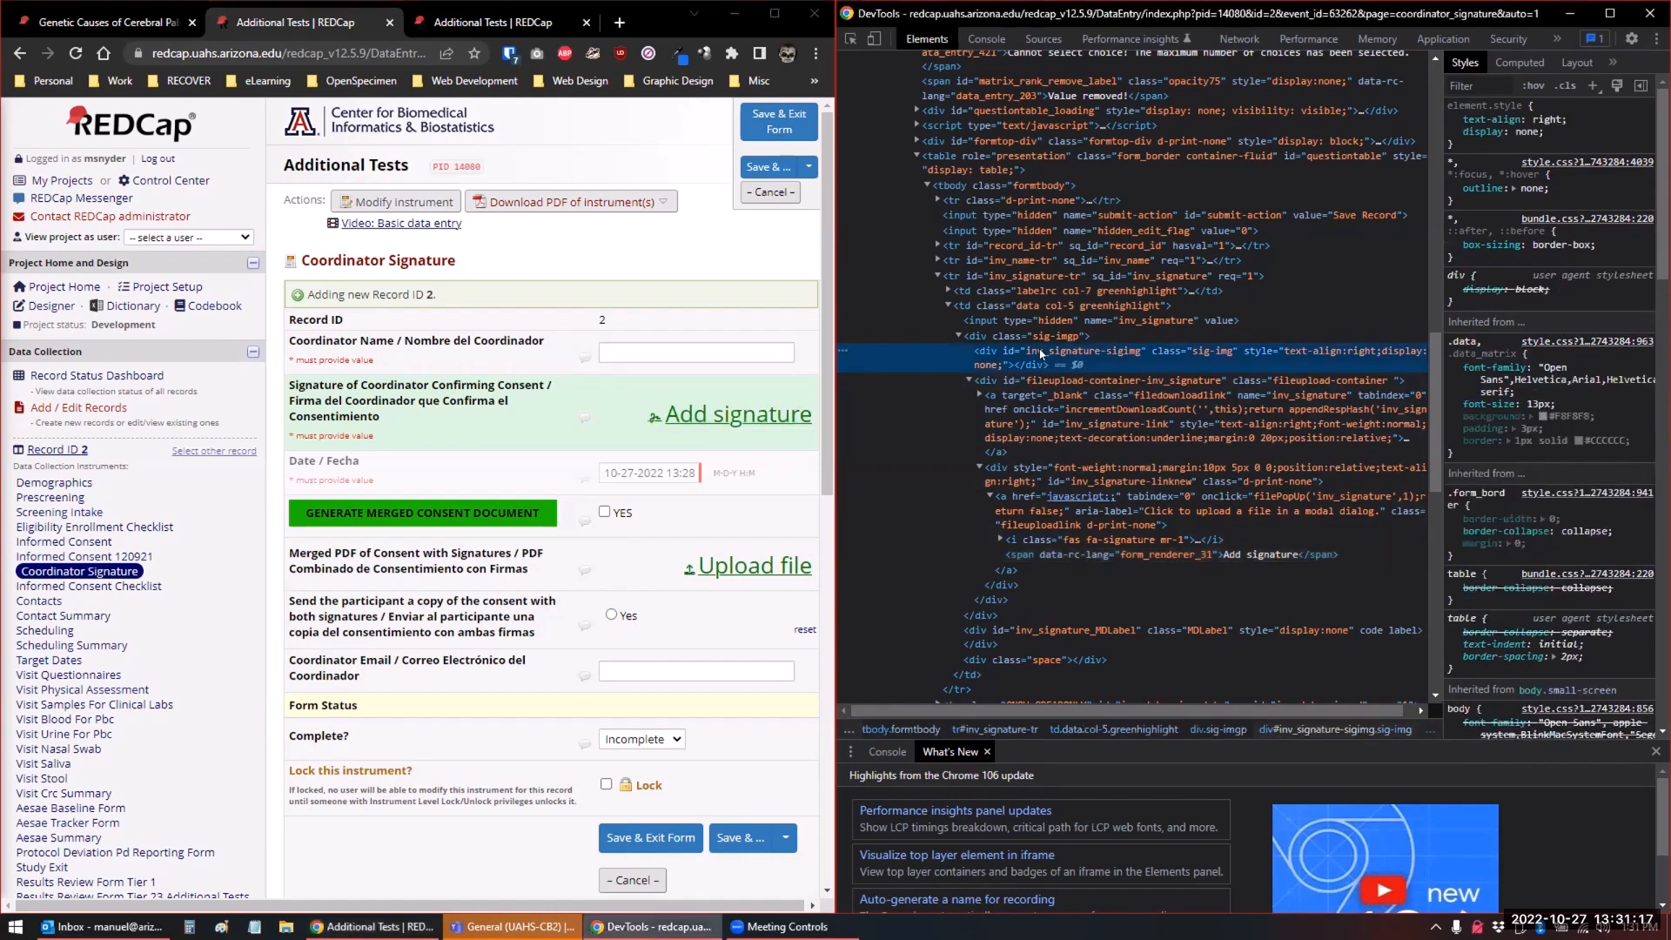
left_click(1021, 334)
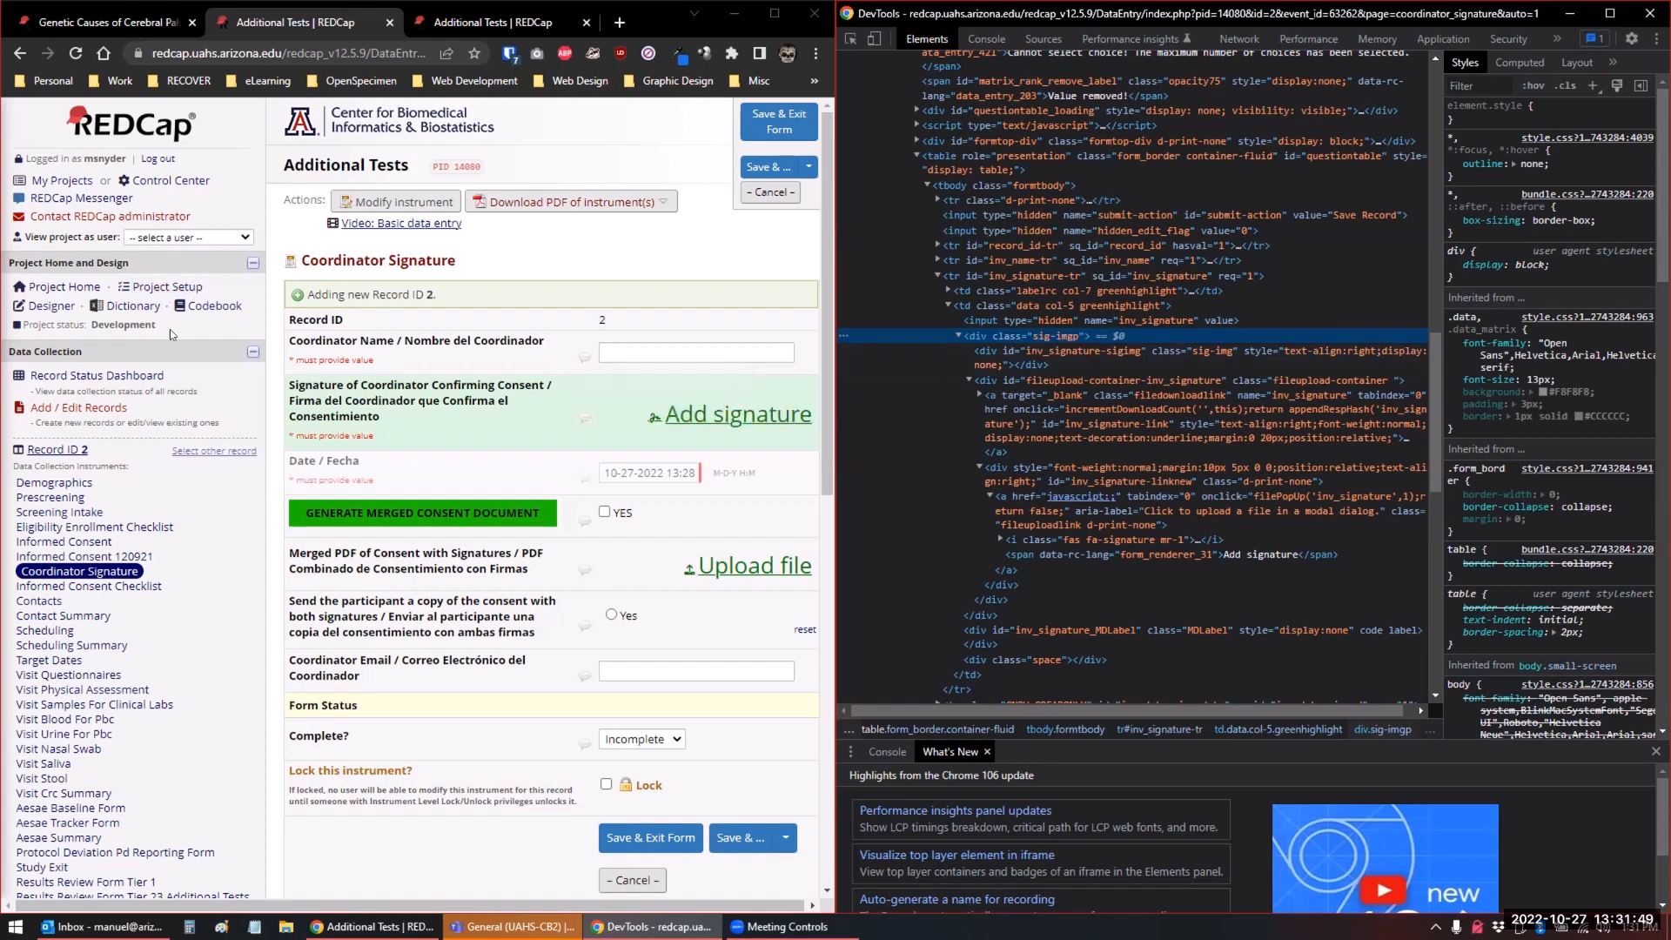
Open the REDCap CSS Injector configuration of the Additional Tests project and review the forms its style can apply to
scroll(170, 329, "down", 4)
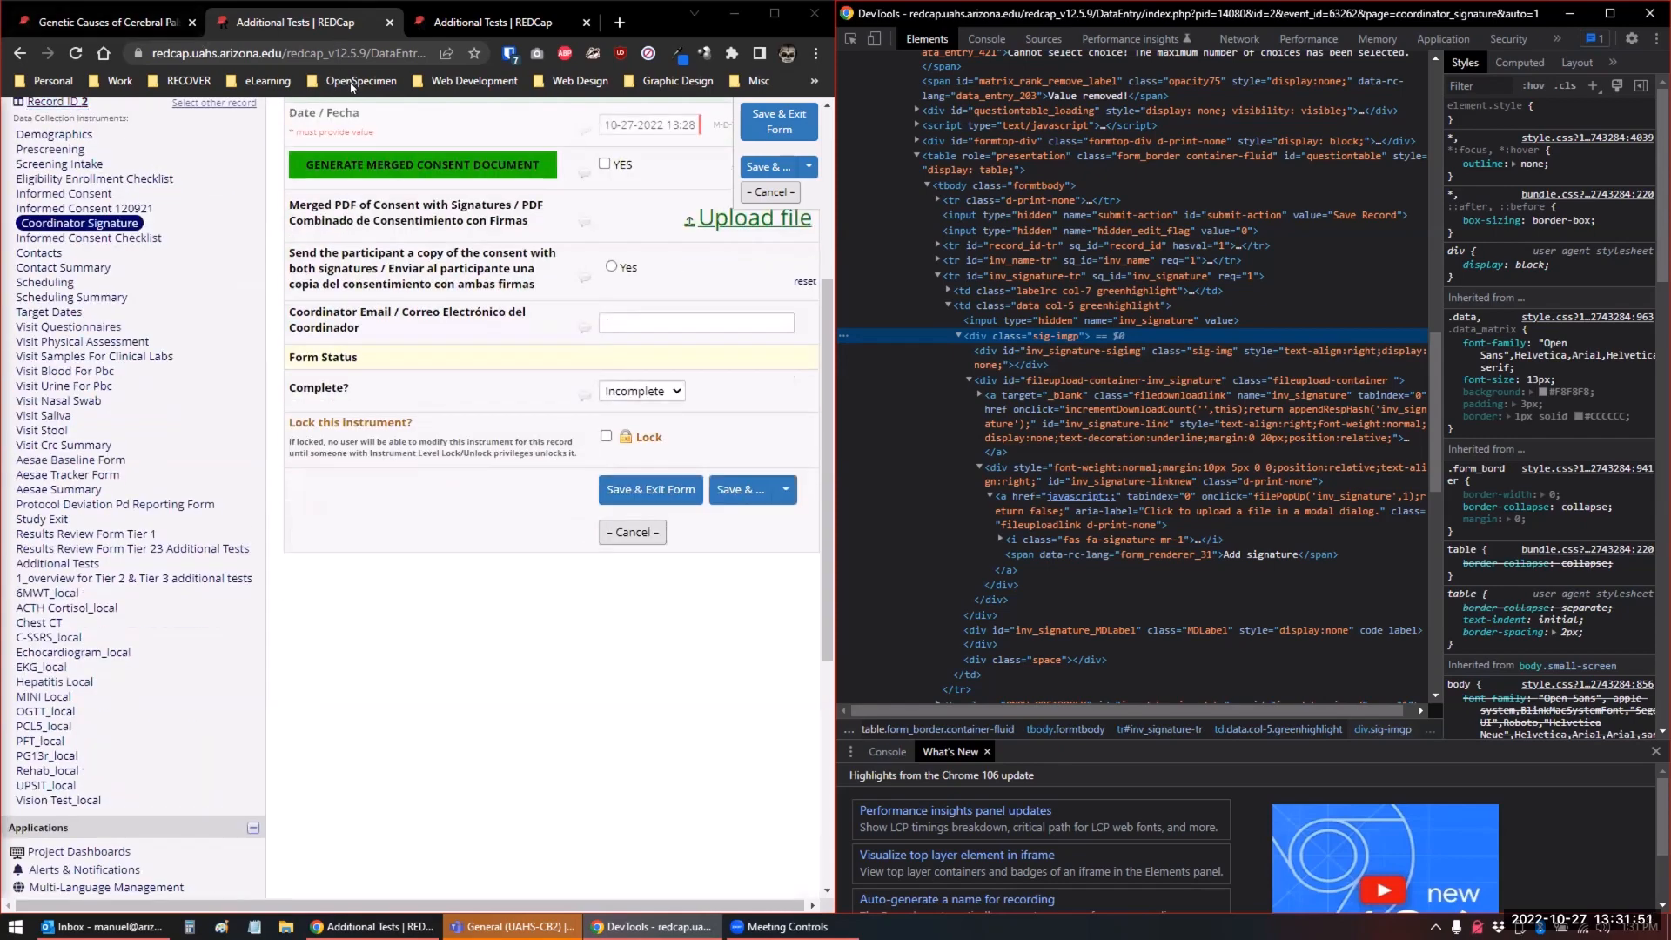
left_click(409, 27)
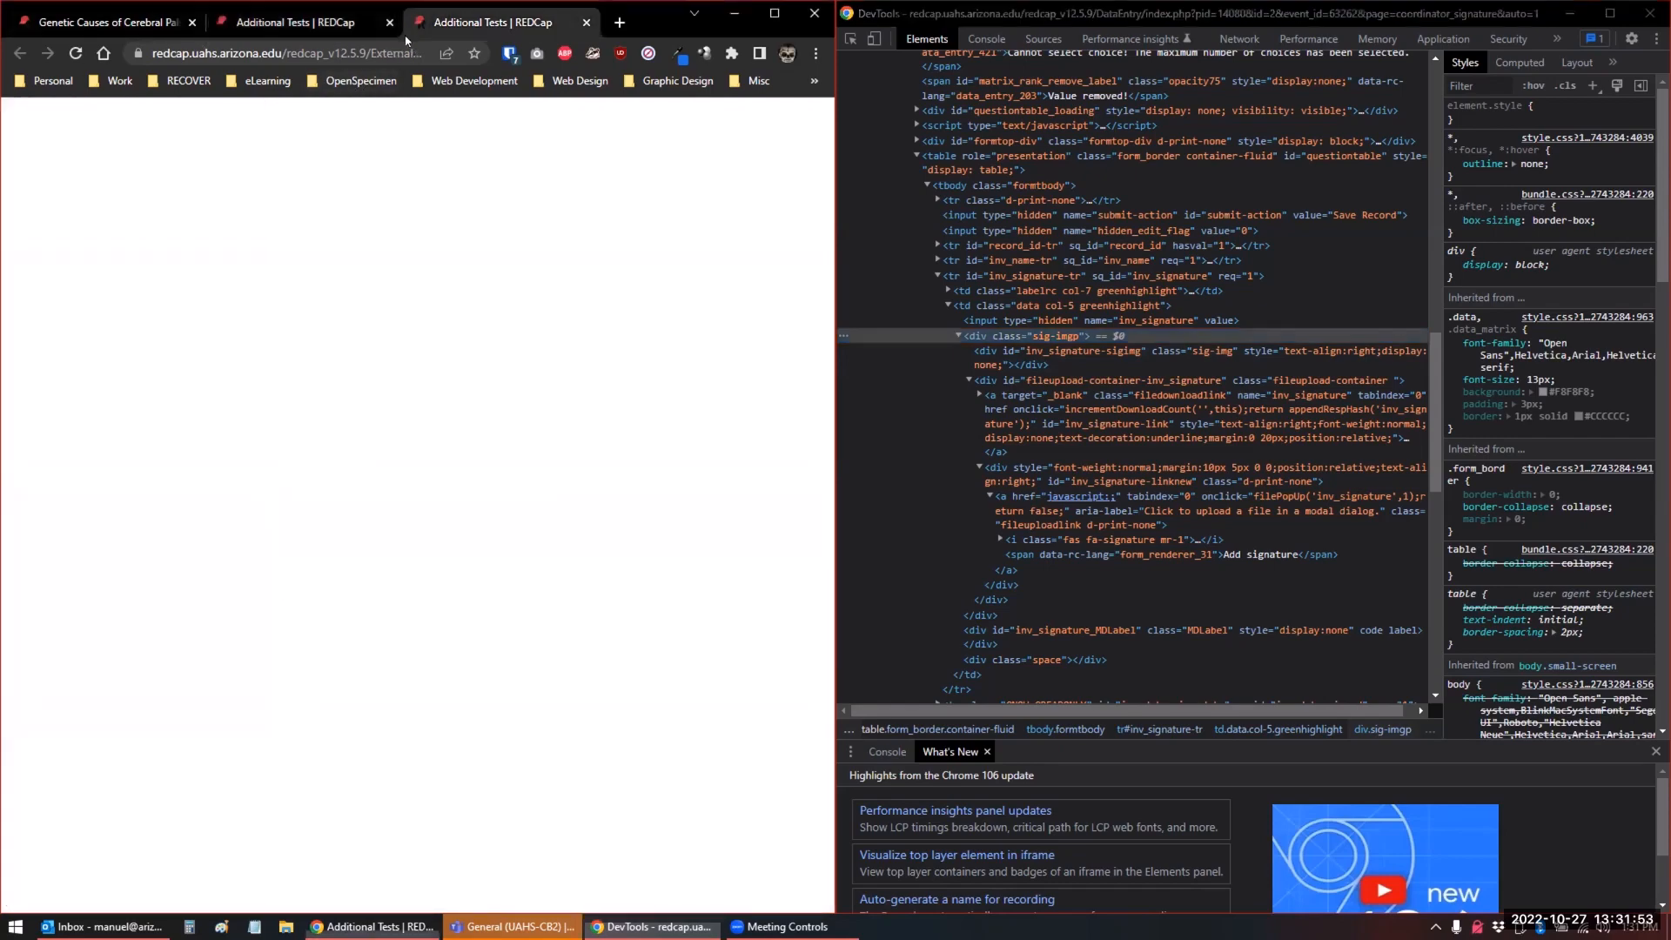
scroll(384, 530, "down", 2)
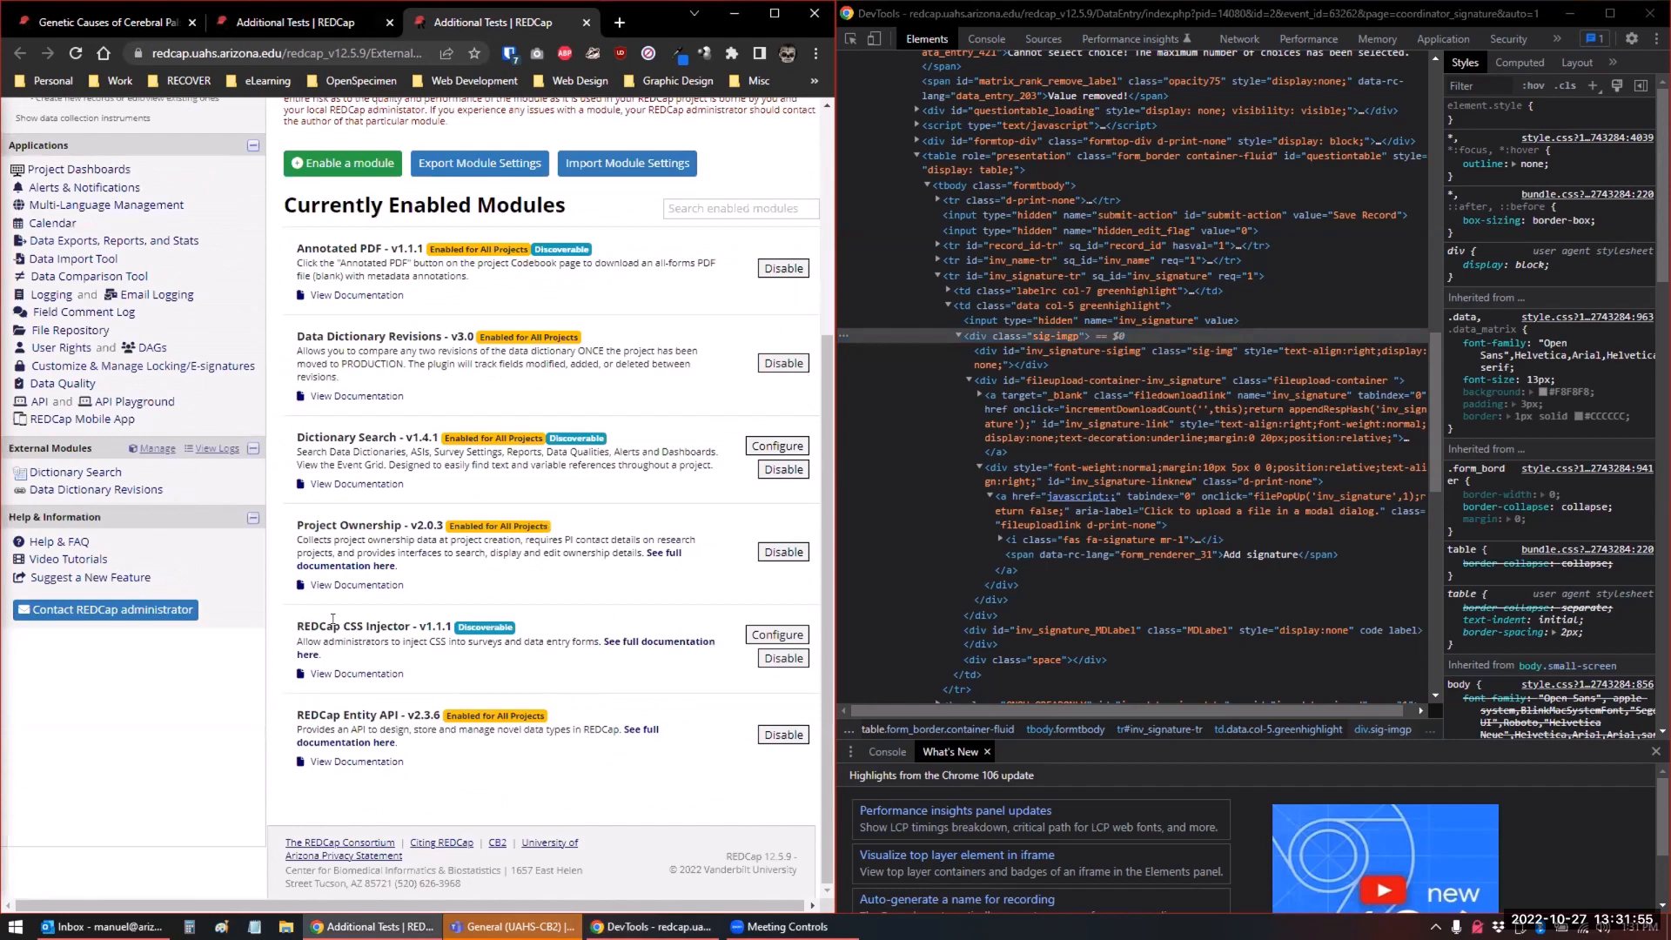
left_click(748, 646)
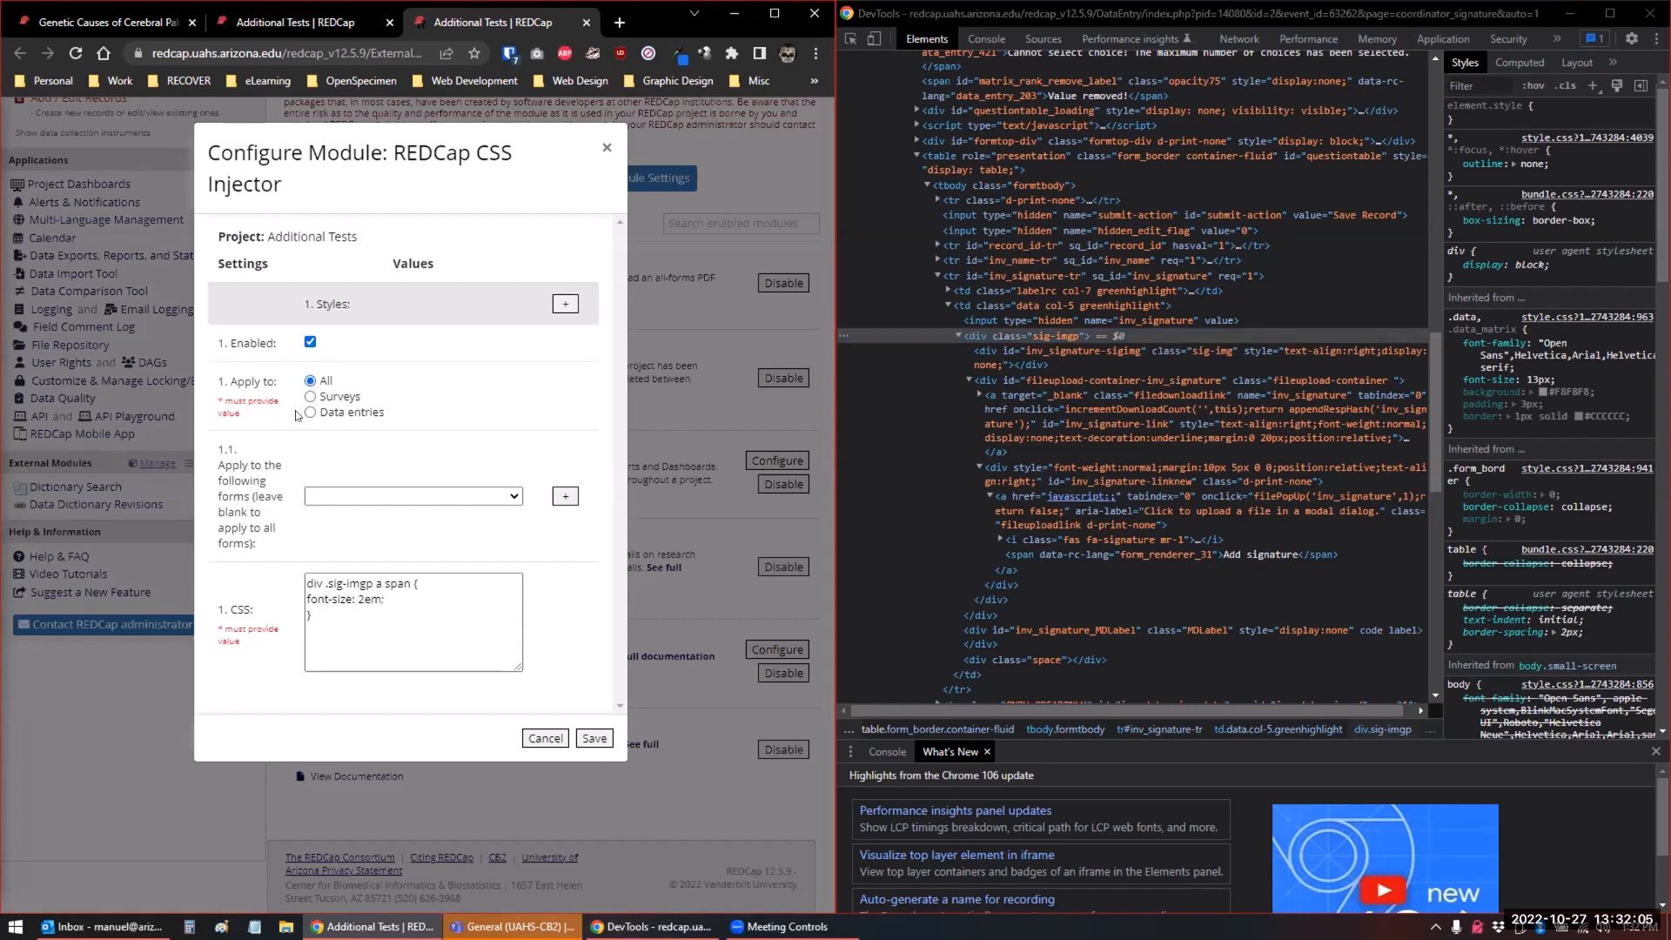
left_click(337, 496)
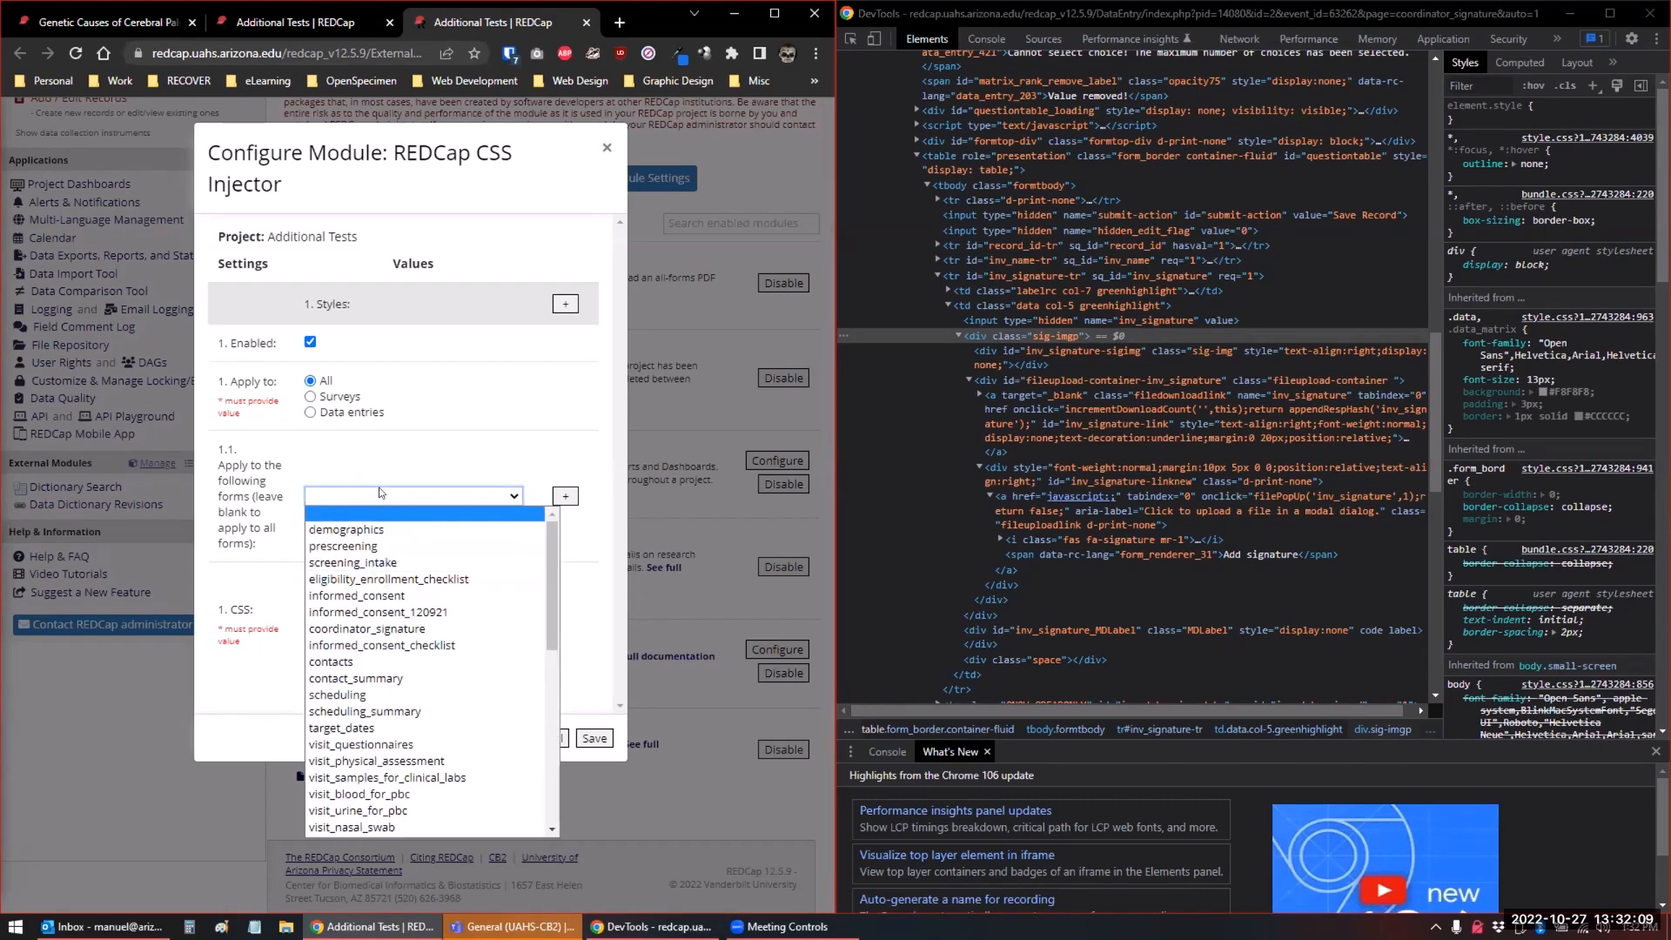
left_click(383, 456)
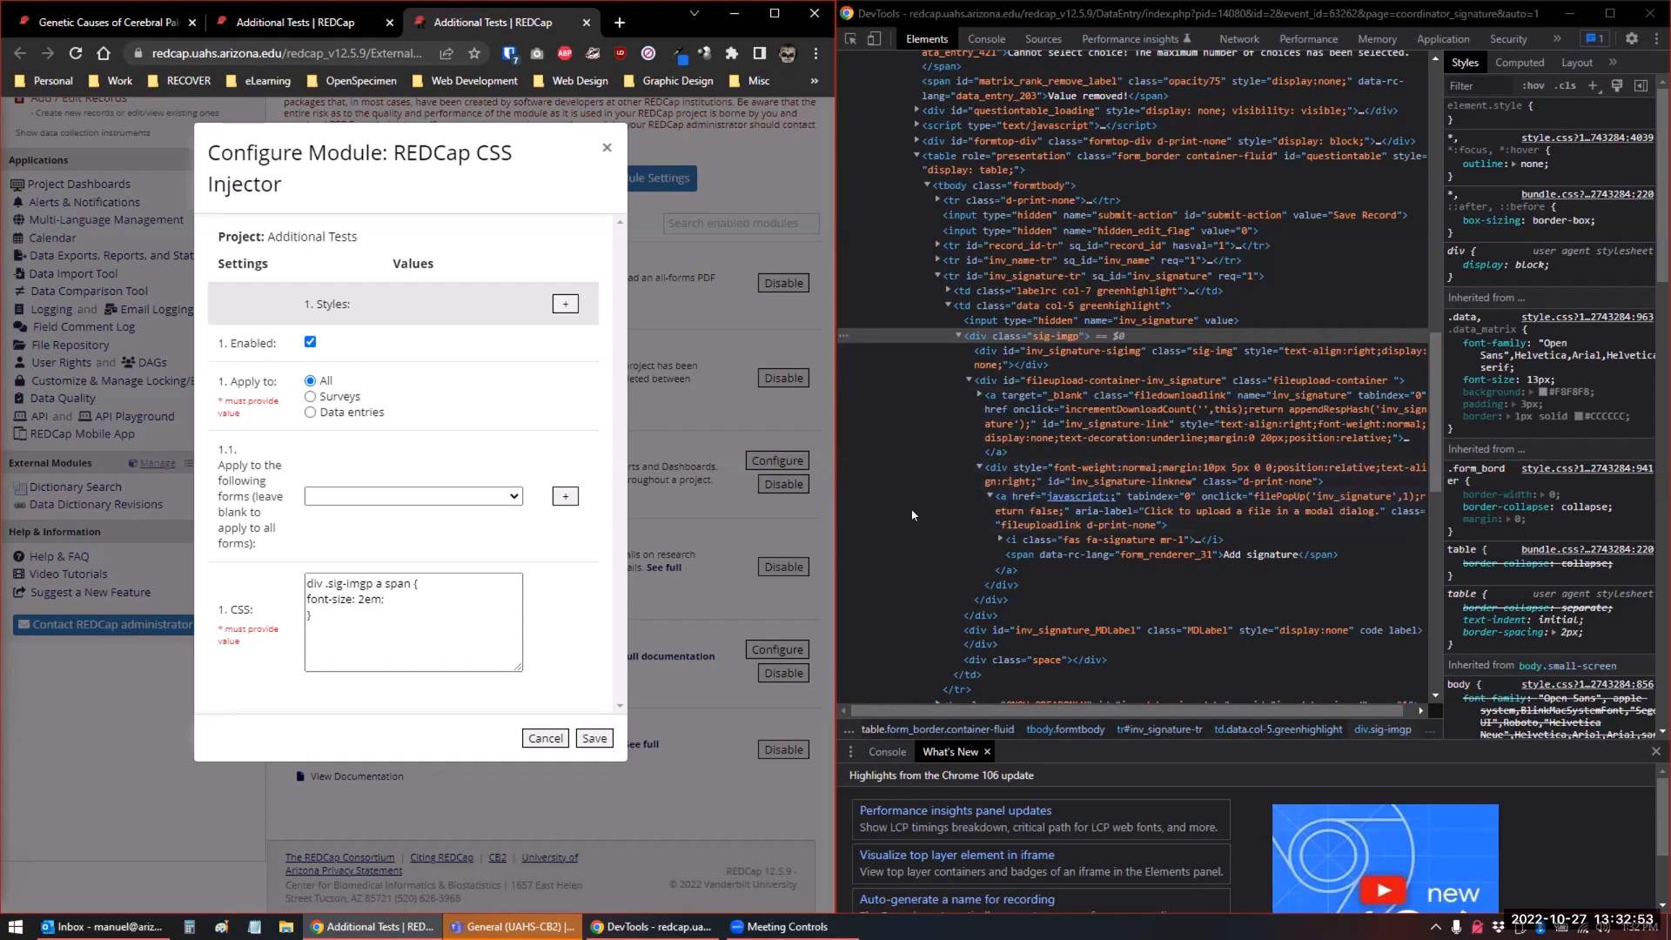
Compare the "Add signature" link on the Coordinator Signature form with the font-size rule in the CSS Injector configuration
left_click(337, 28)
scroll(675, 354, "up", 4)
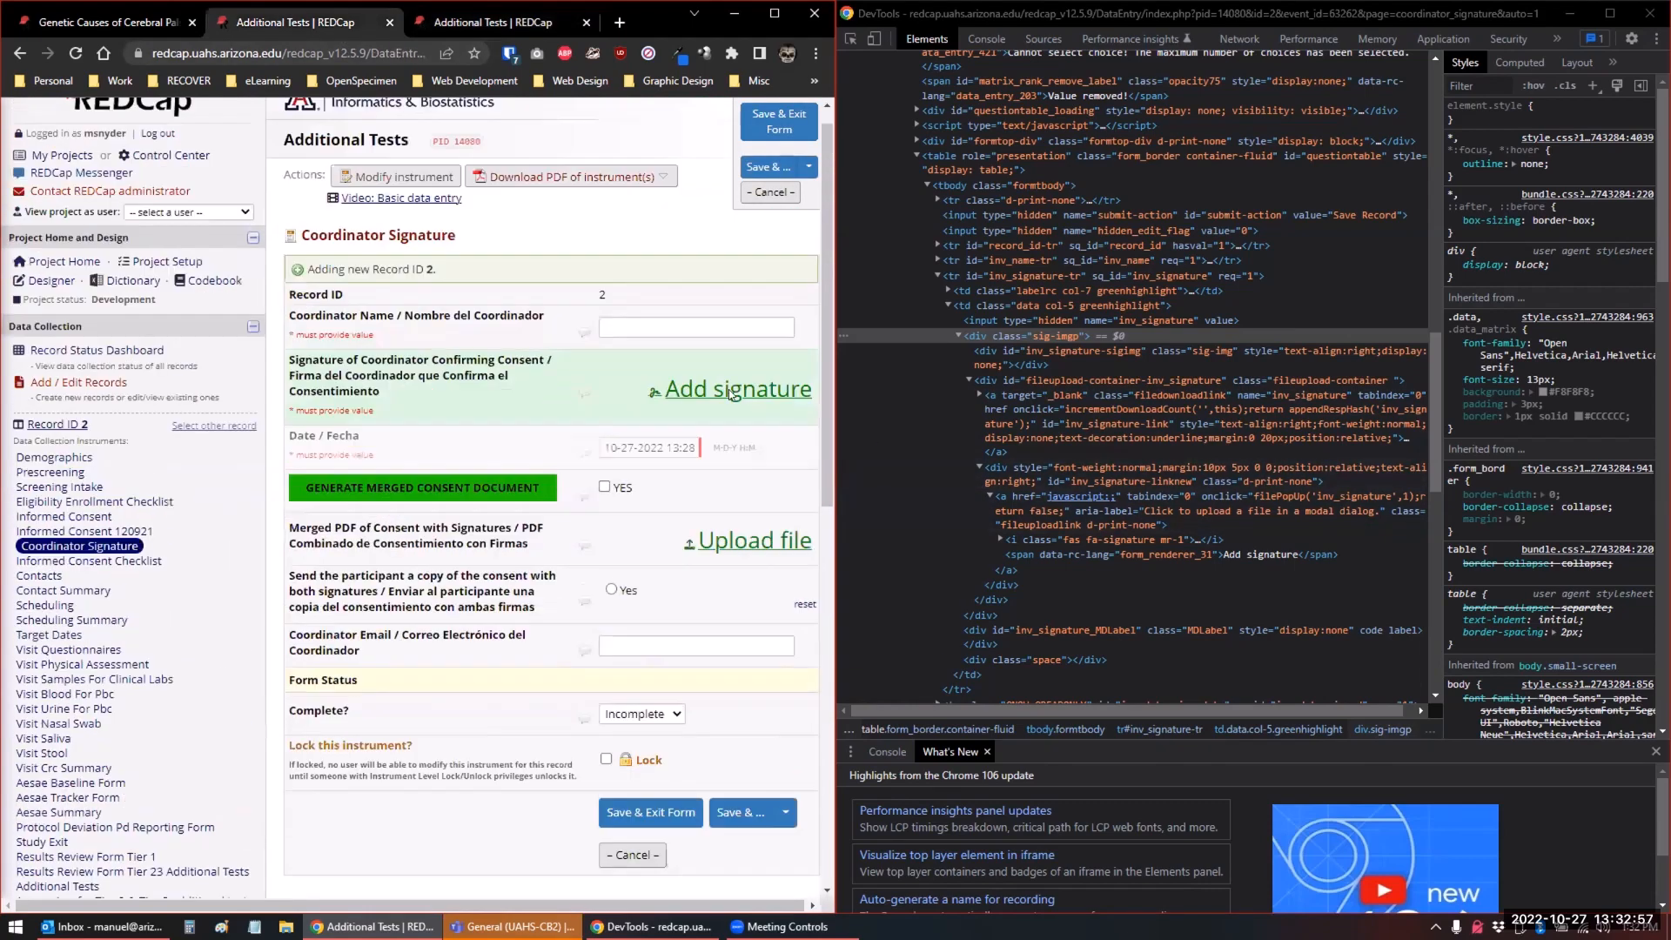
left_click(492, 22)
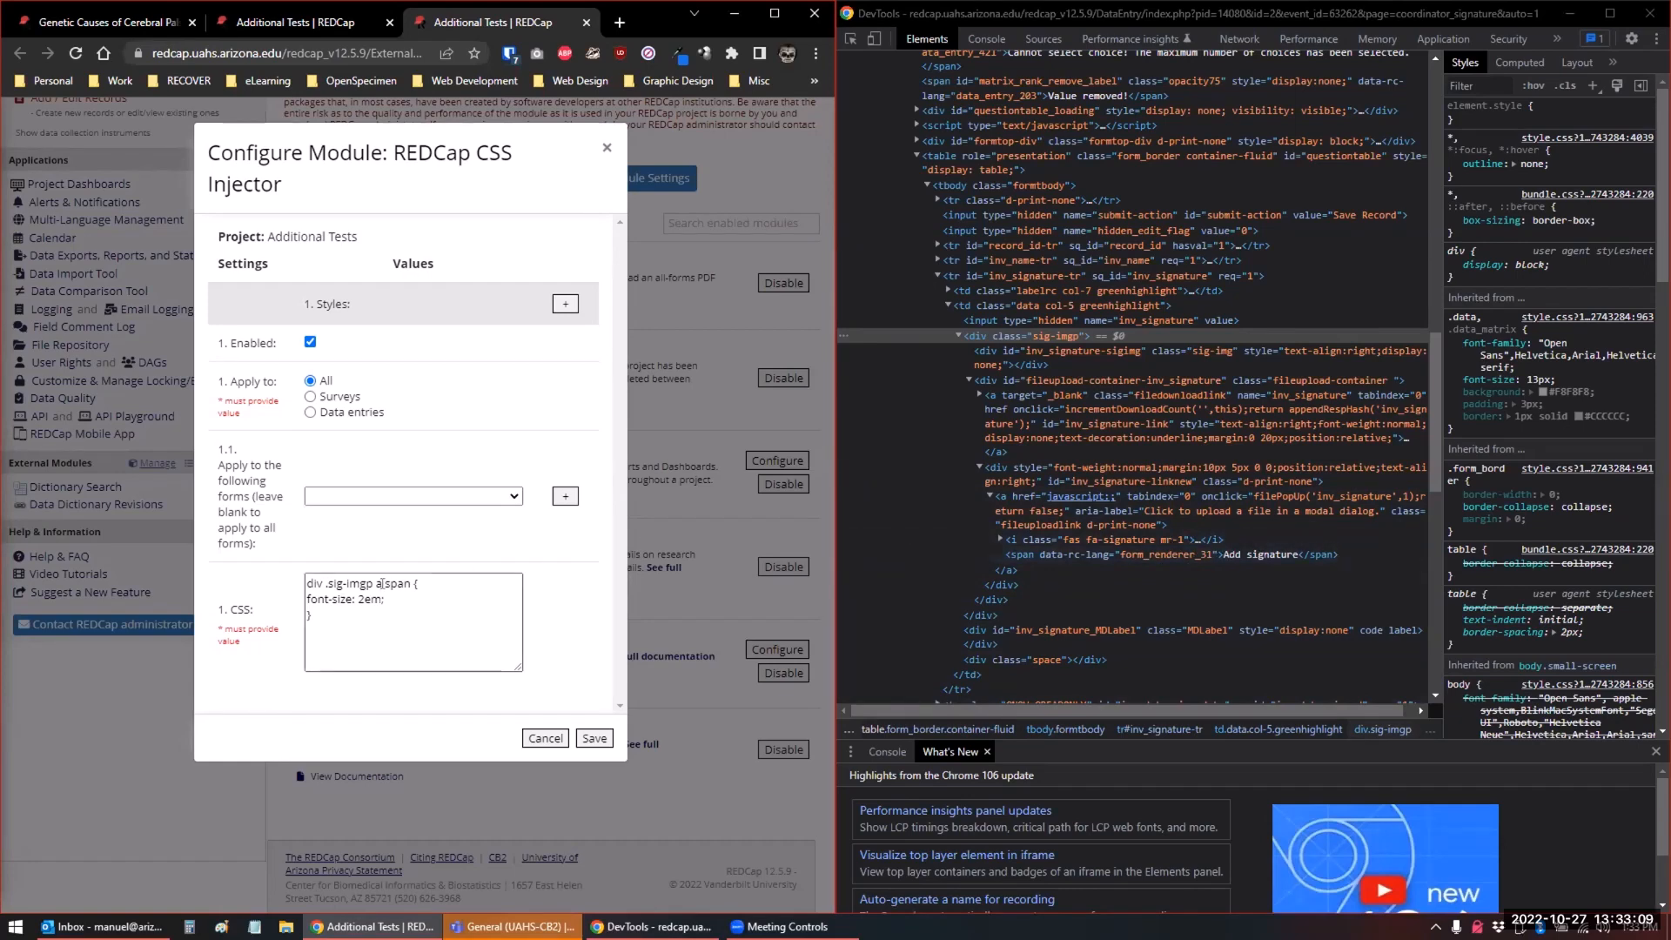
left_click_drag(387, 596, 271, 599)
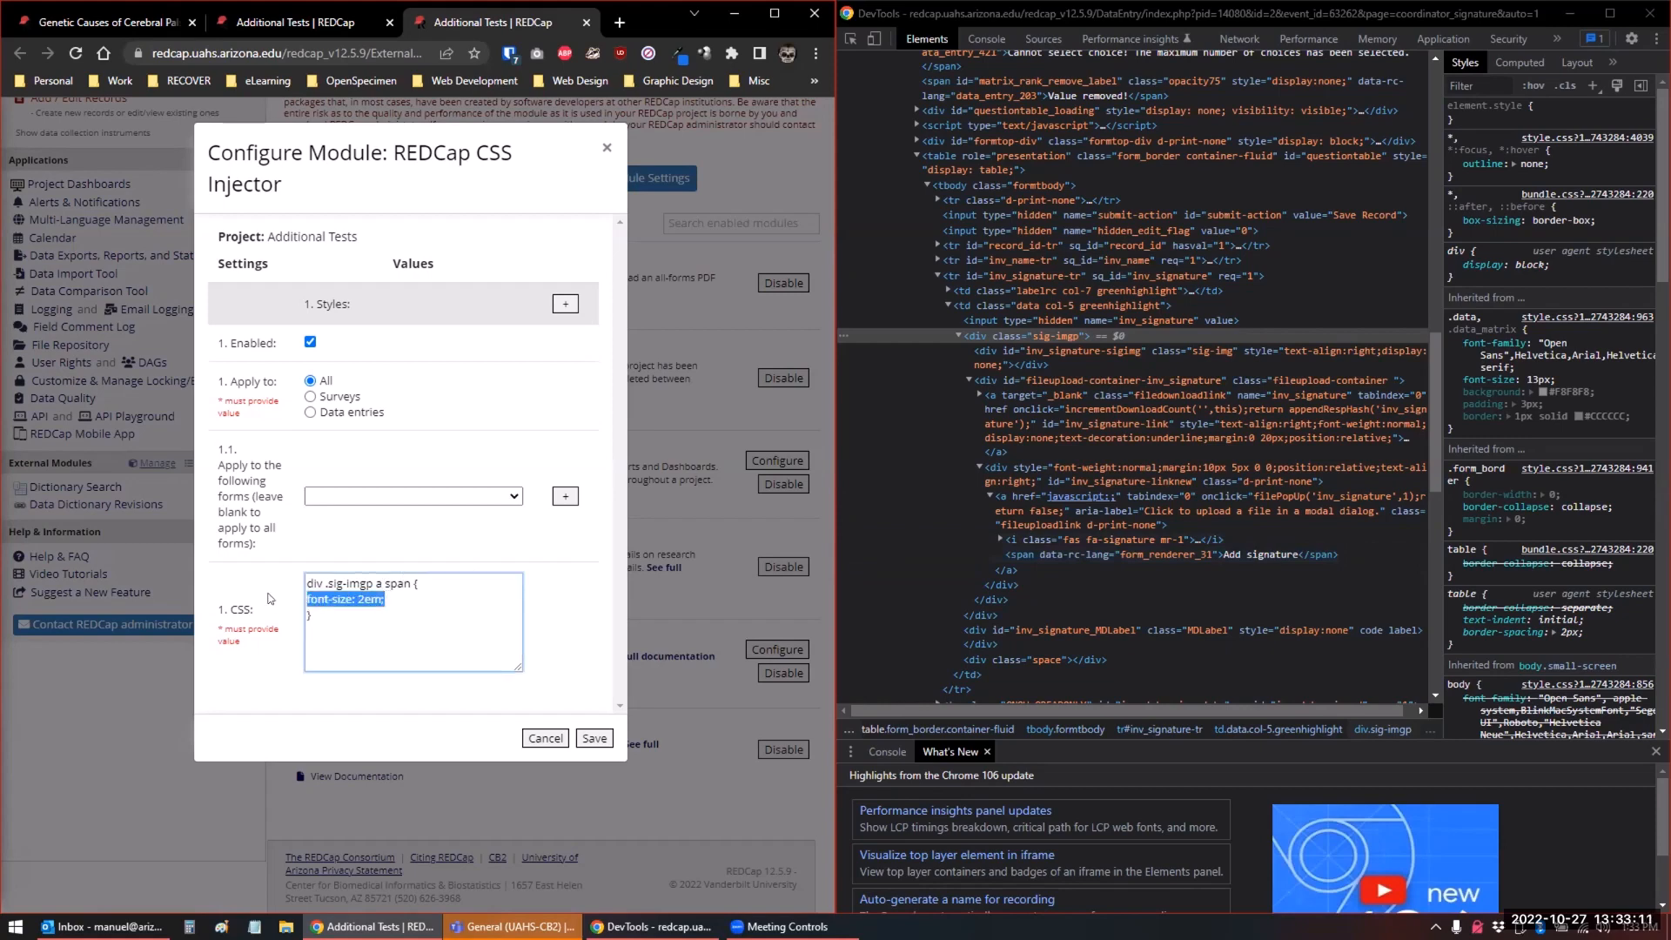
left_click(335, 621)
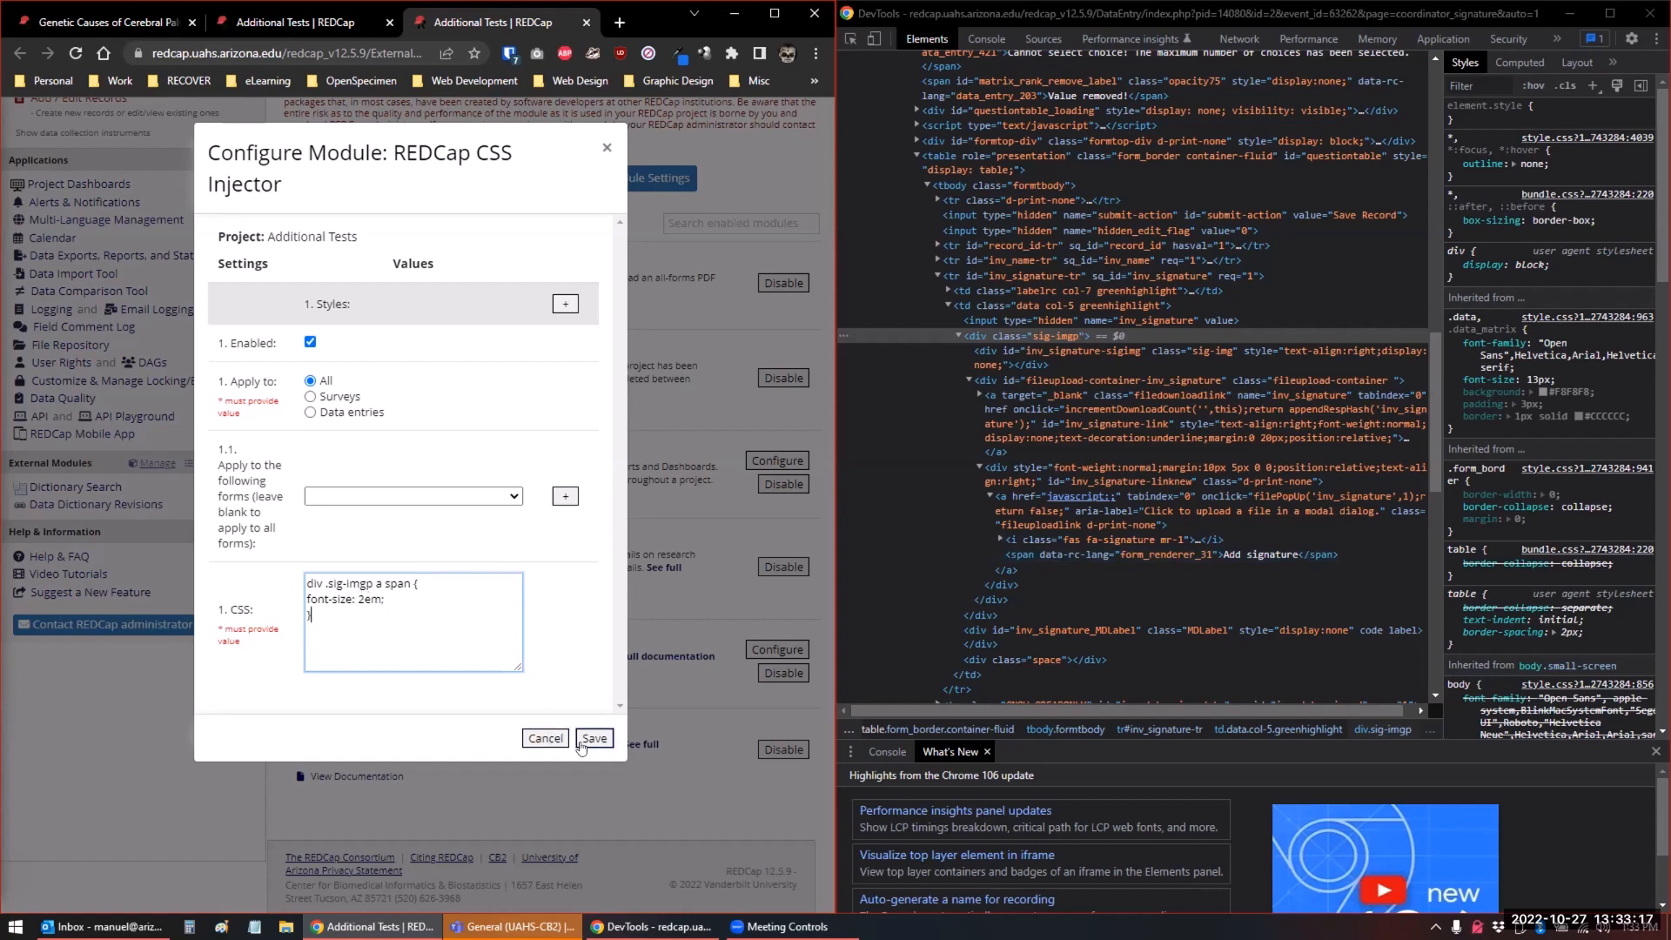
Select the entire "div .sig-imgp a span" CSS rule in the Additional Tests project's CSS Injector configuration
left_click(283, 24)
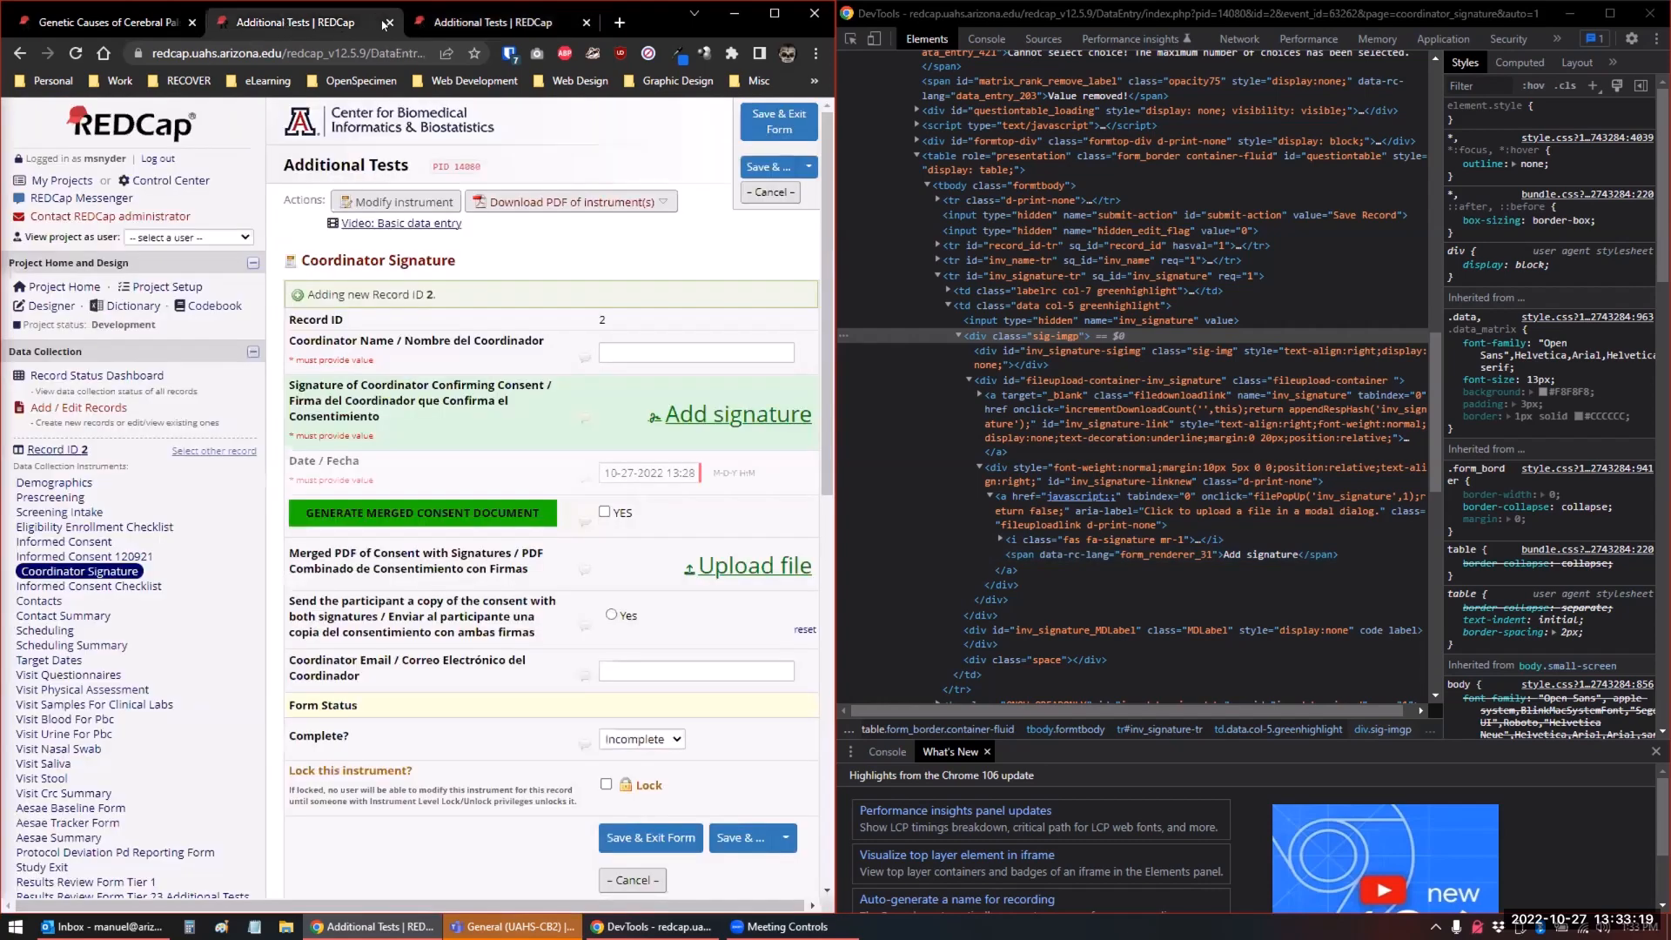
left_click(487, 23)
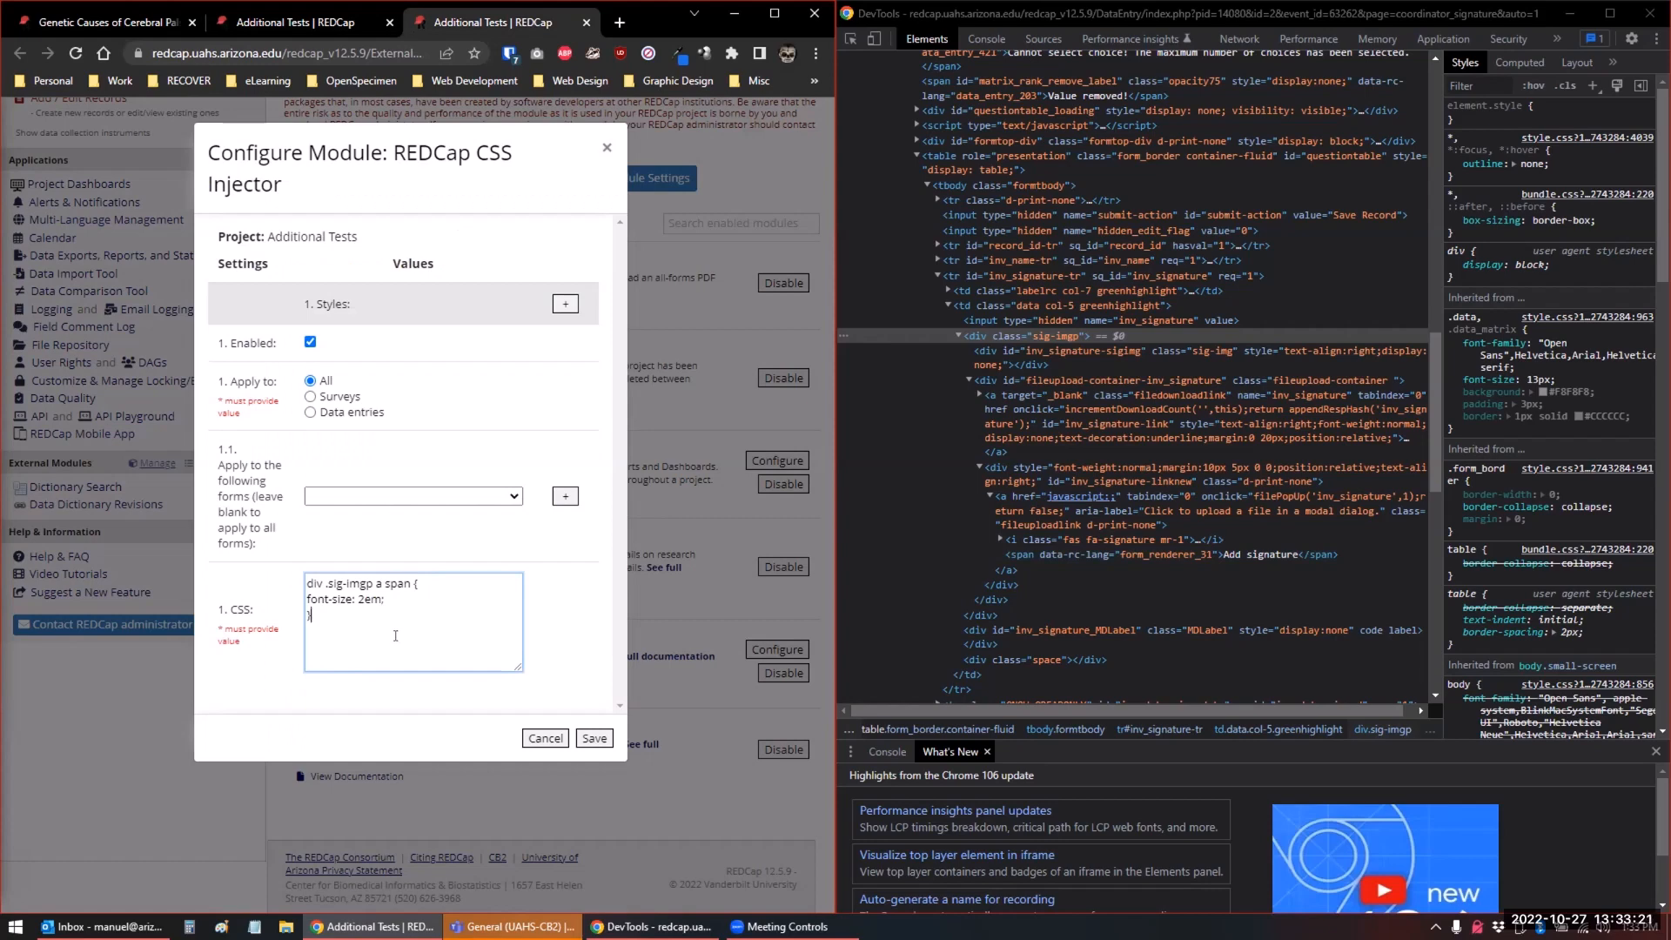
key("ctrl+a")
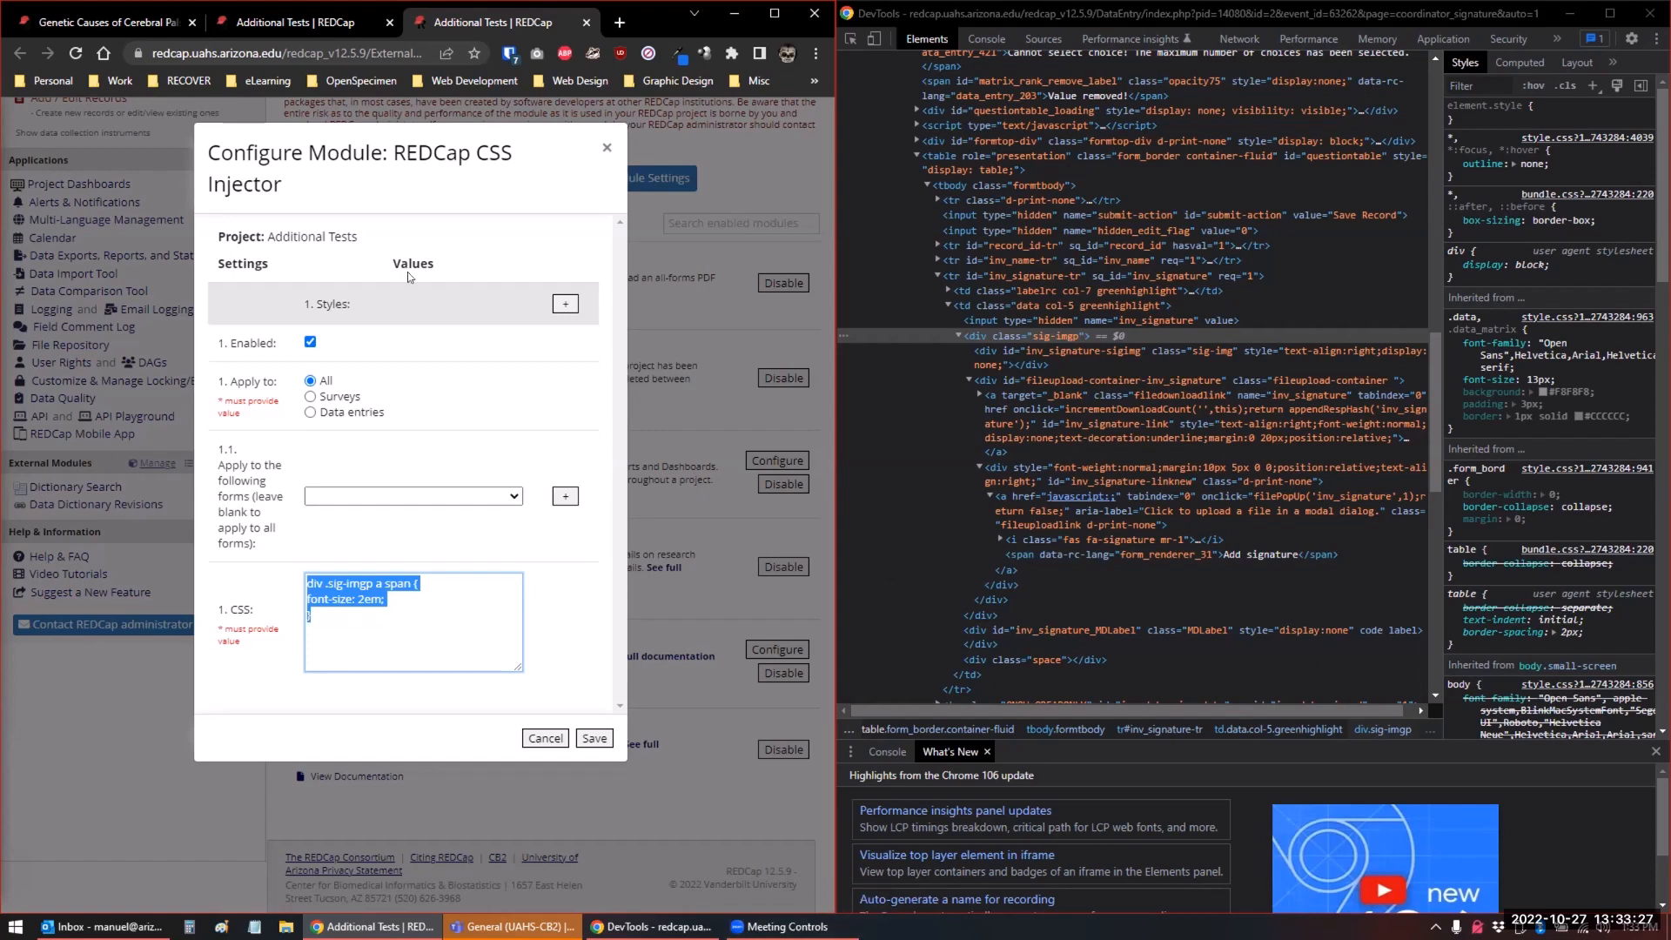
Open the external module manager of the Genetic Causes of Cerebral Palsy iConsent project, with DevTools out of the way and the browser widened
left_click(59, 23)
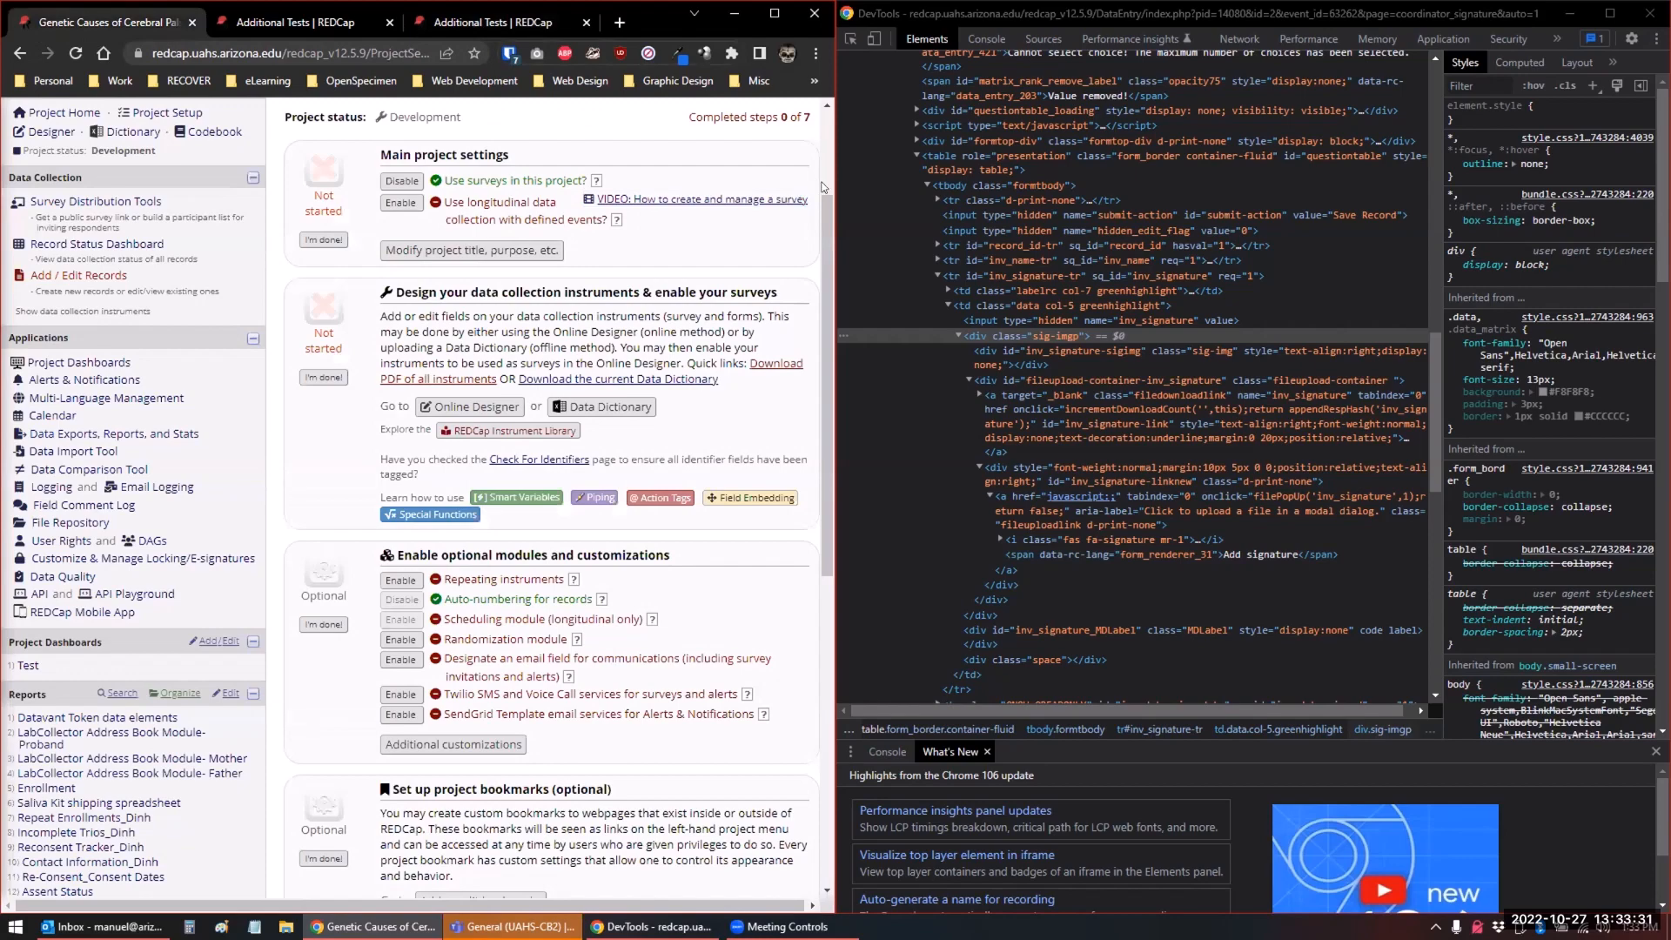
left_click(1569, 14)
left_click_drag(835, 302, 1668, 366)
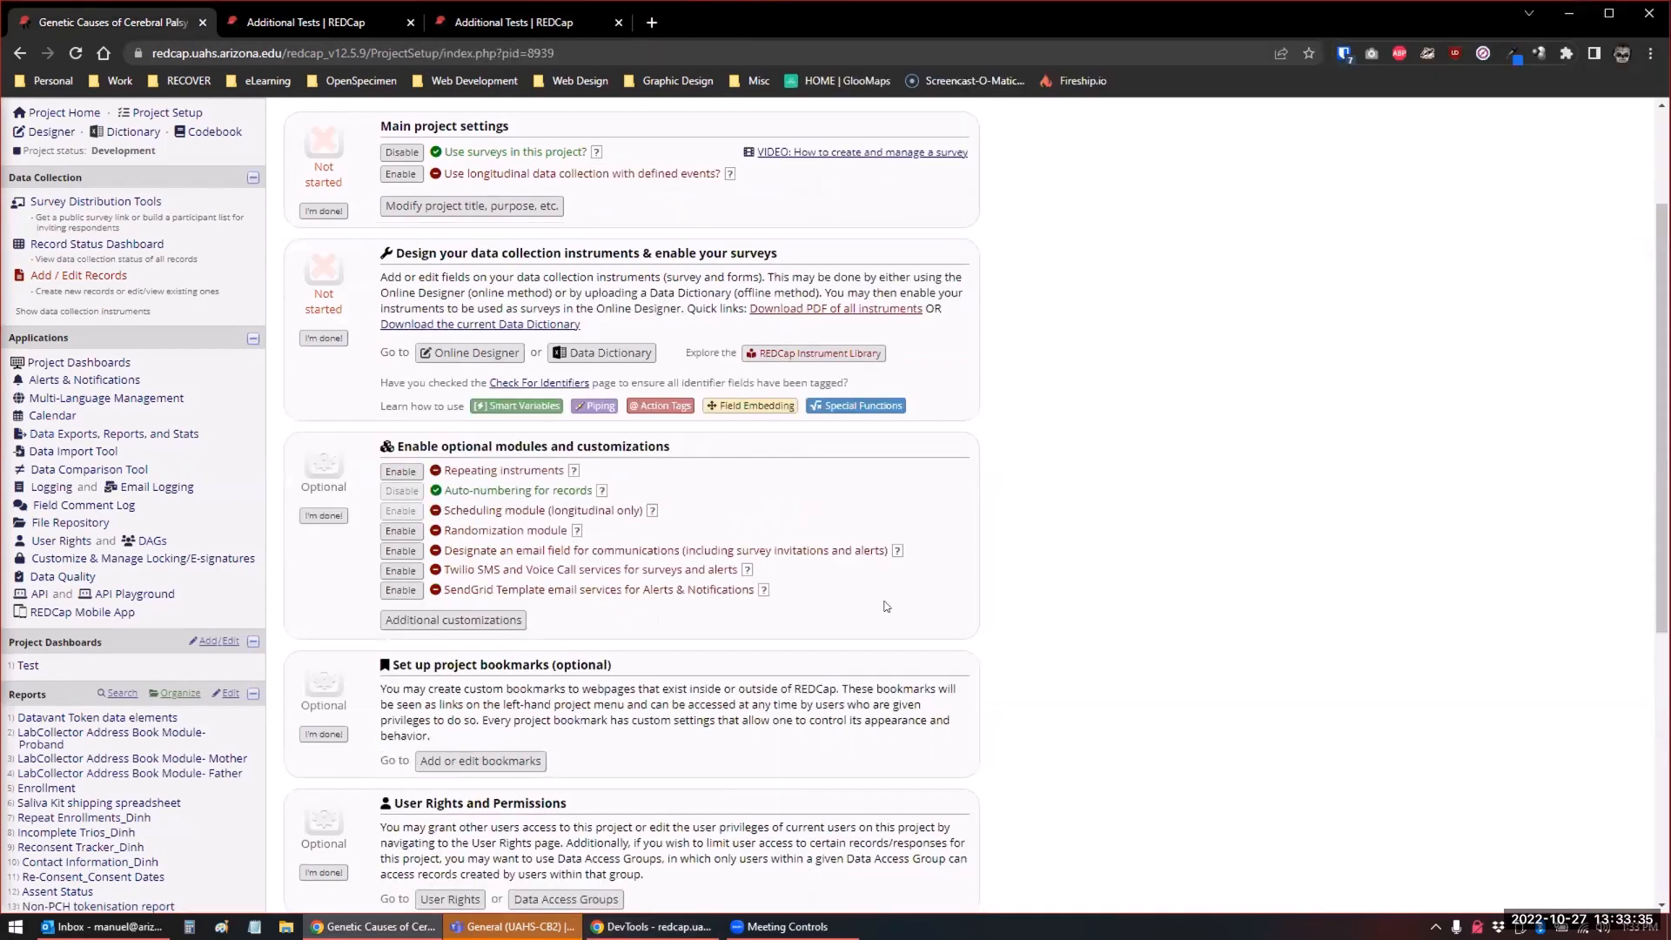
scroll(183, 527, "up", 3)
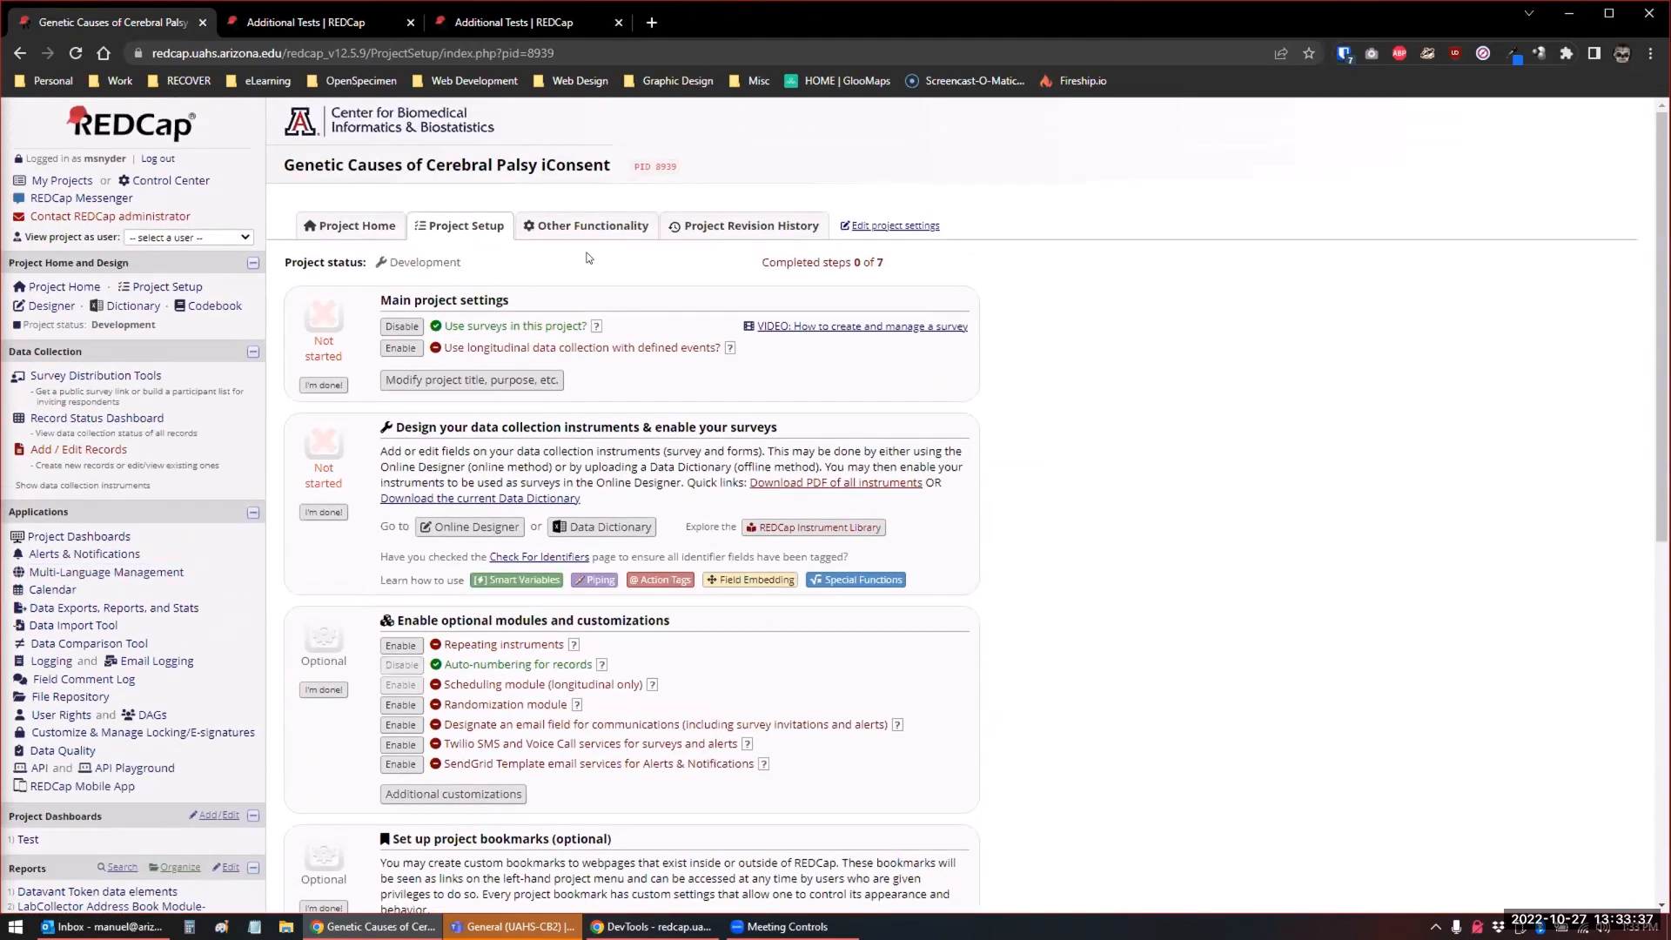
scroll(172, 467, "down", 4)
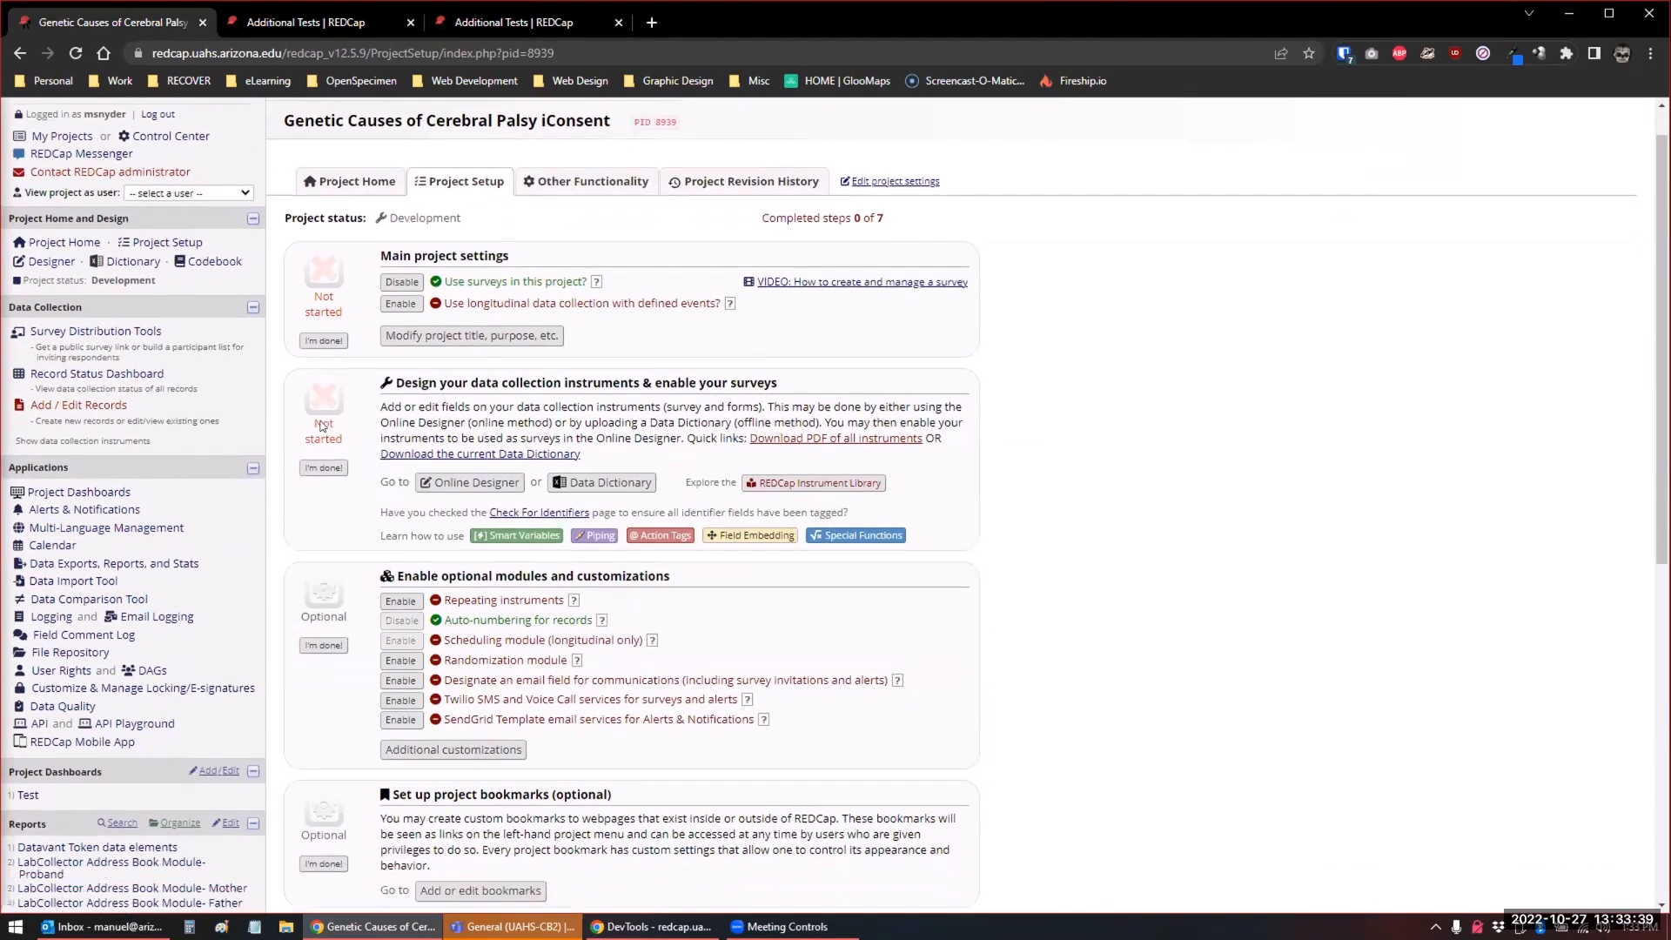
scroll(65, 663, "down", 4)
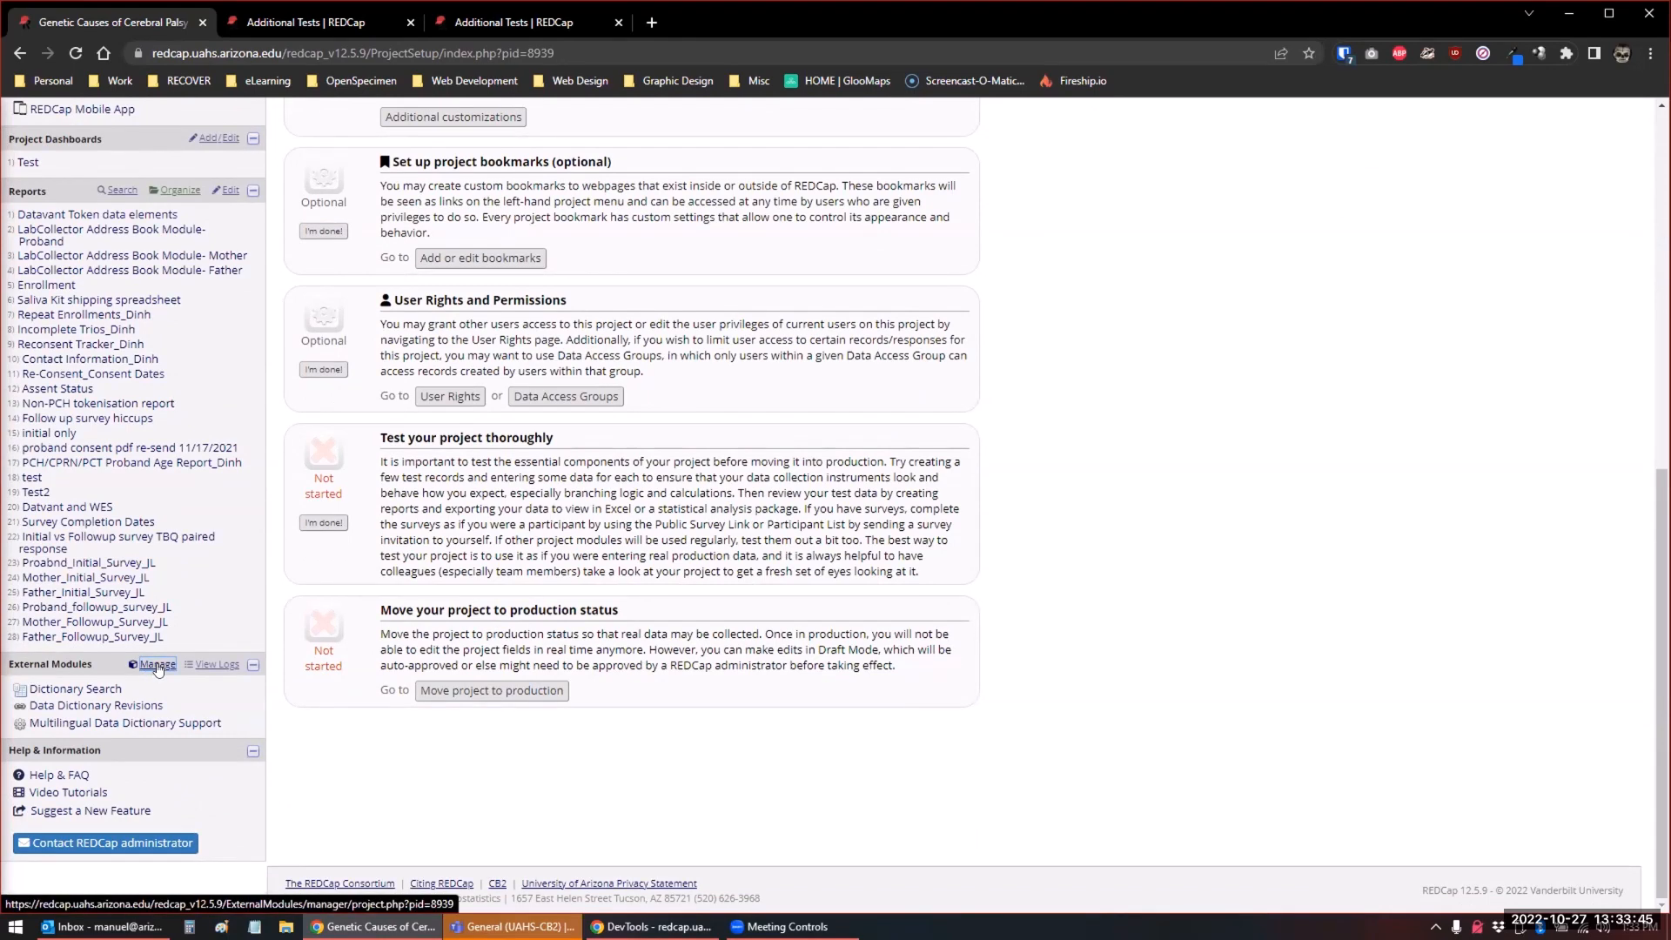
left_click(158, 666)
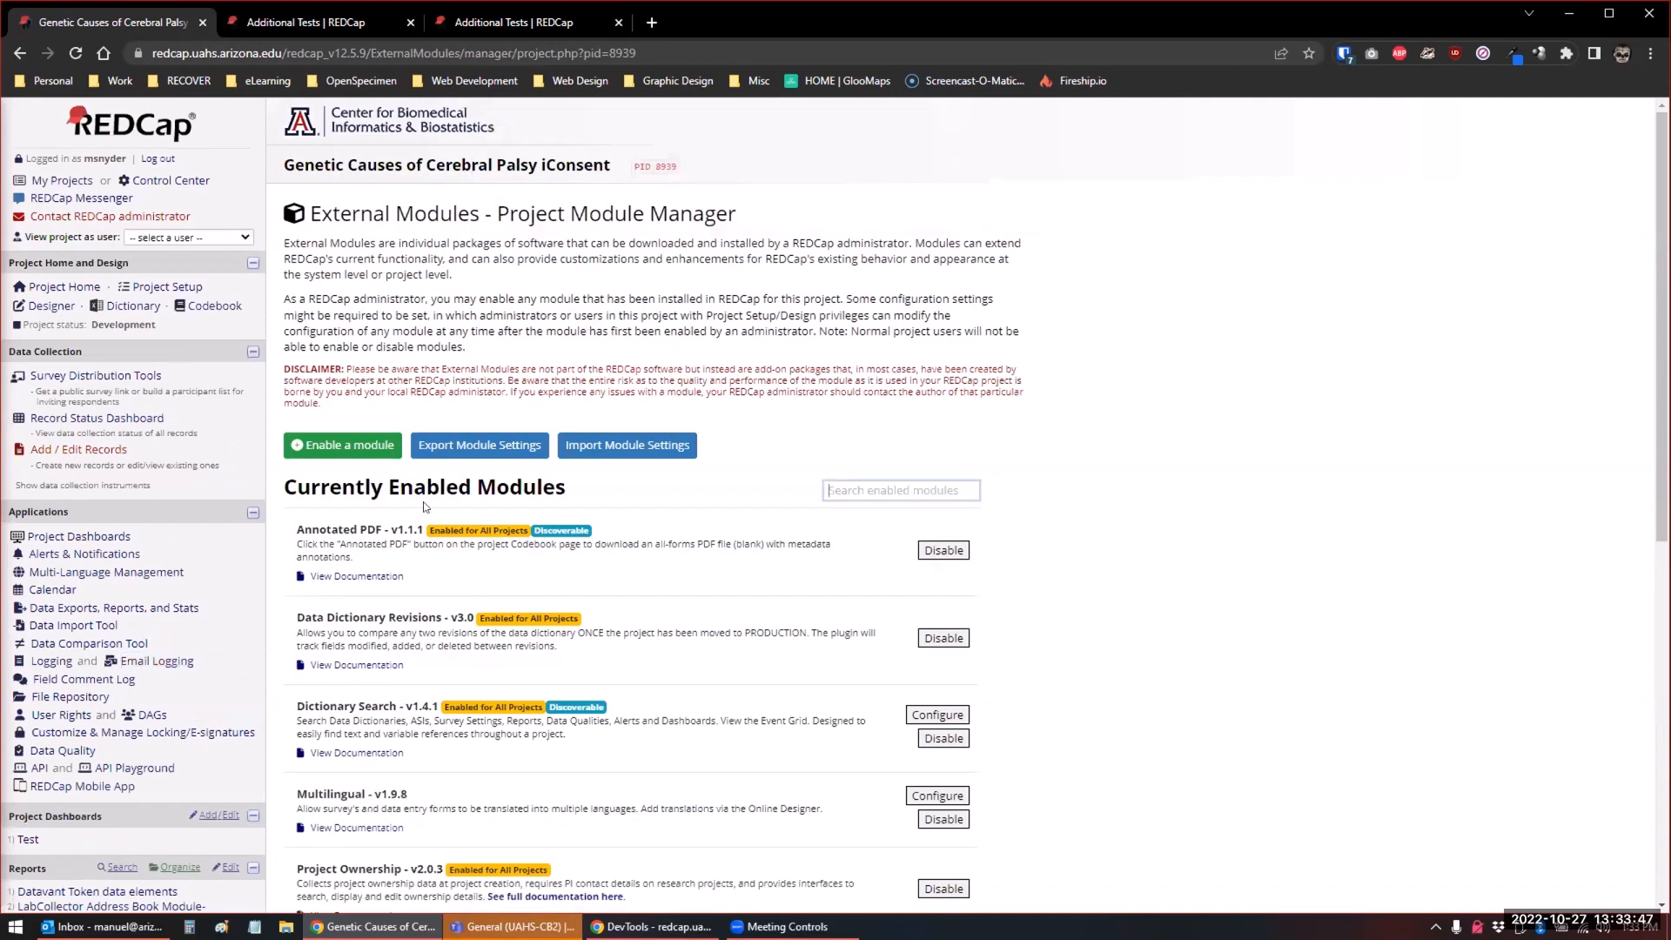
Search the available modules for "css" and enable REDCap CSS Injector for the project
left_click(339, 447)
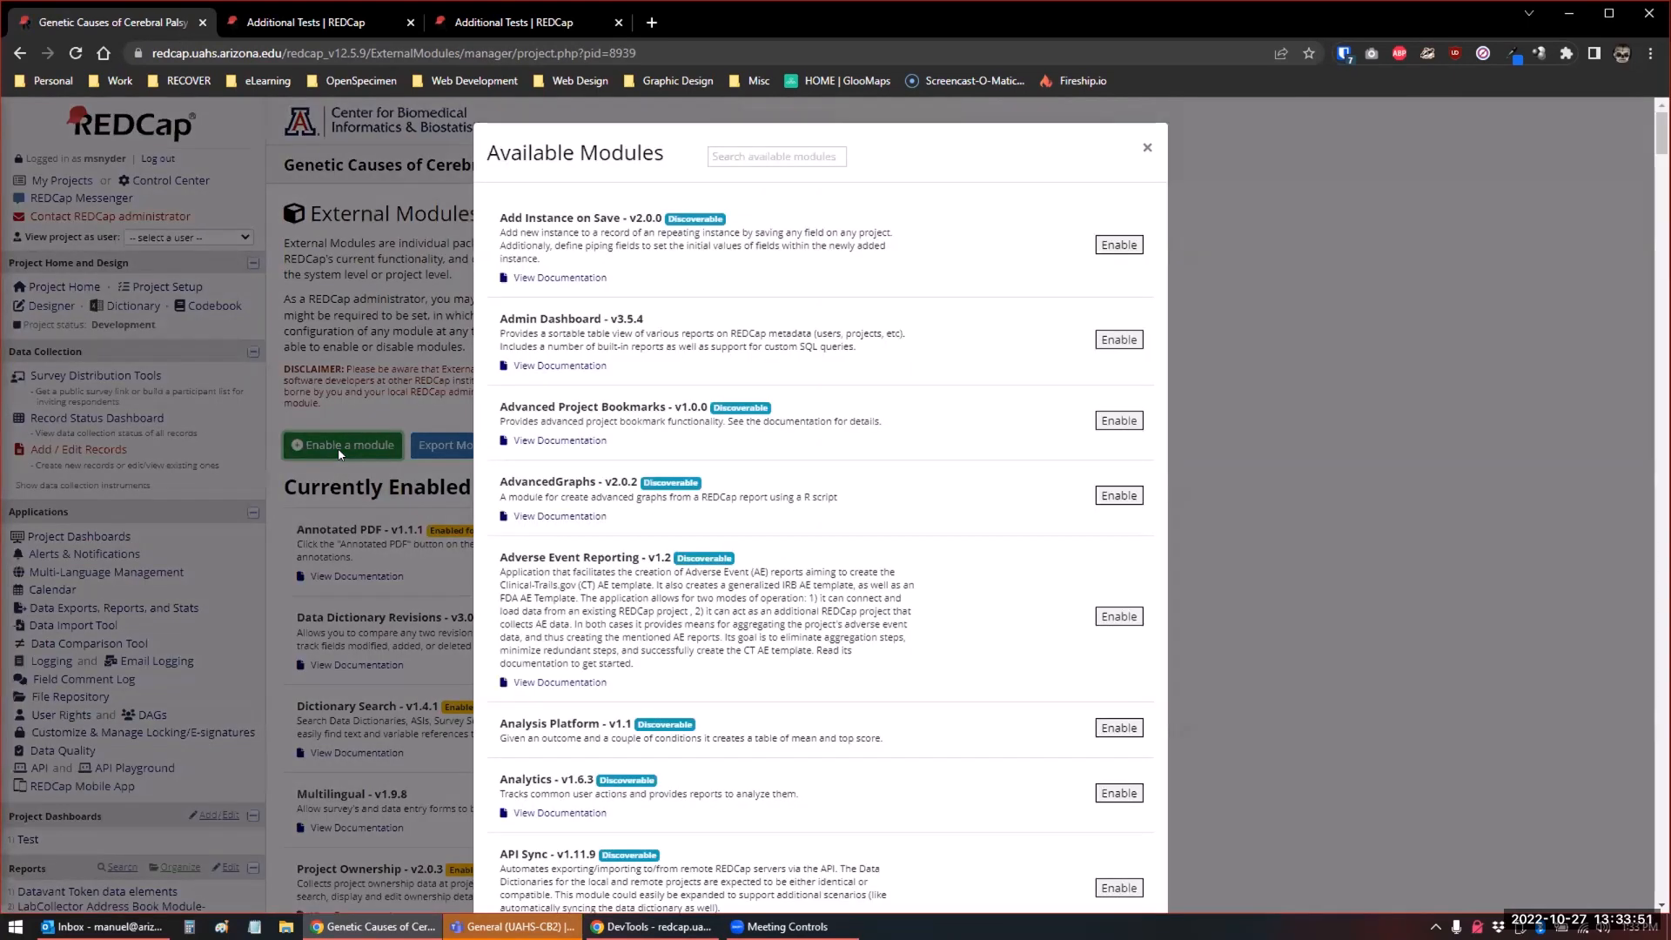
left_click(735, 160)
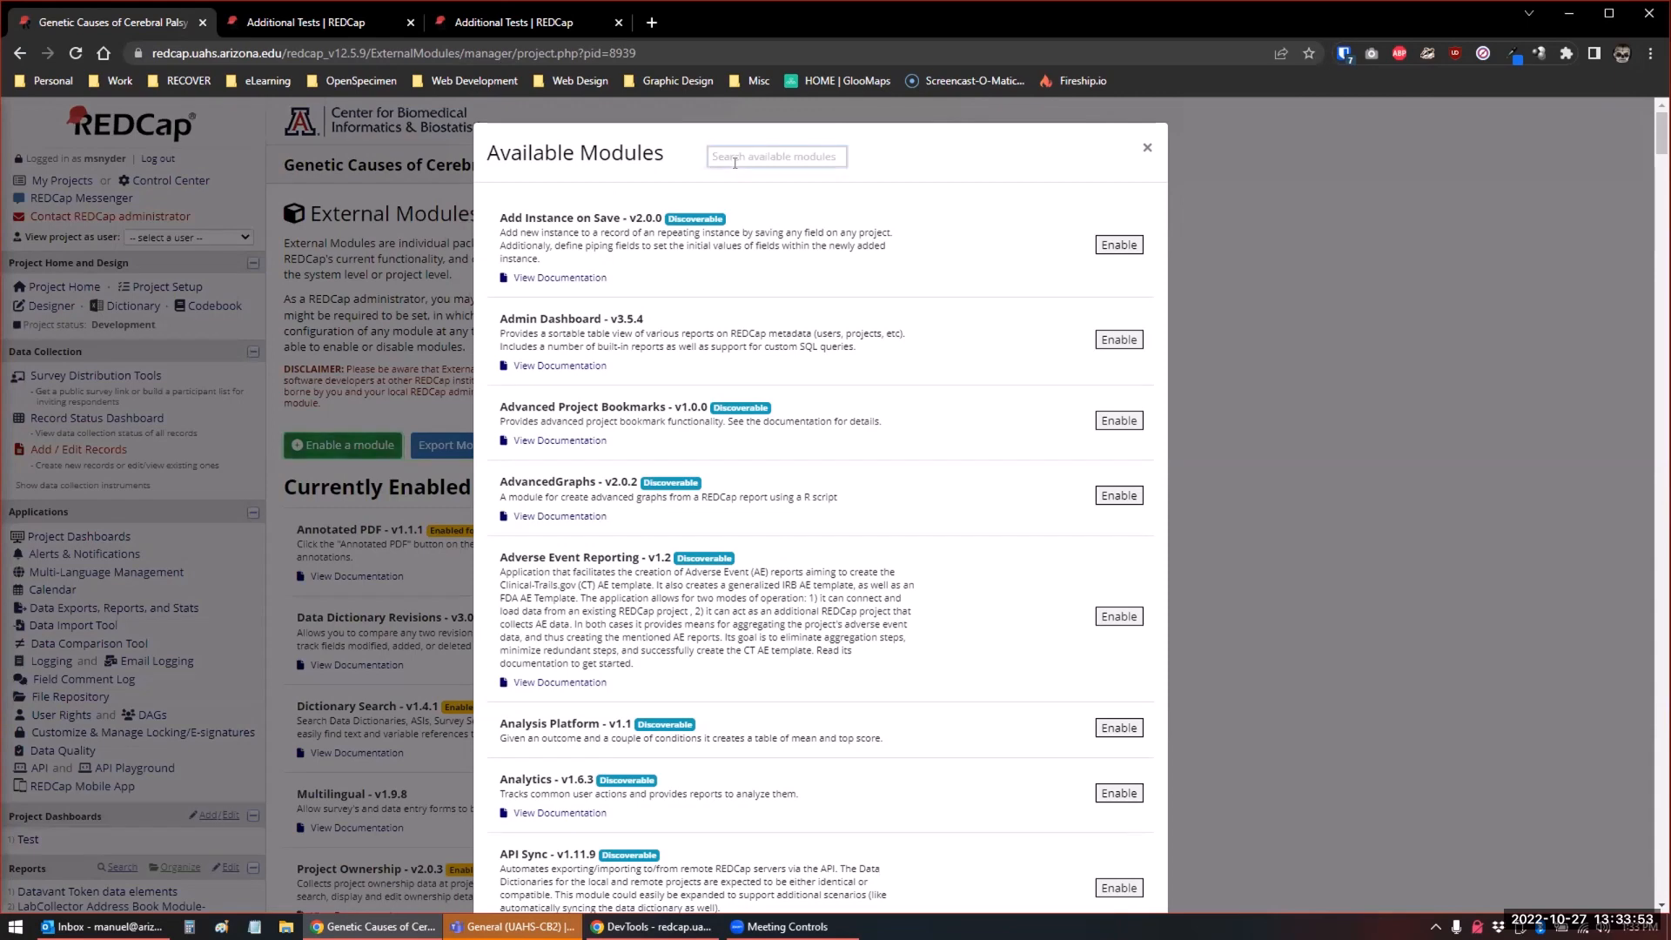
type("css")
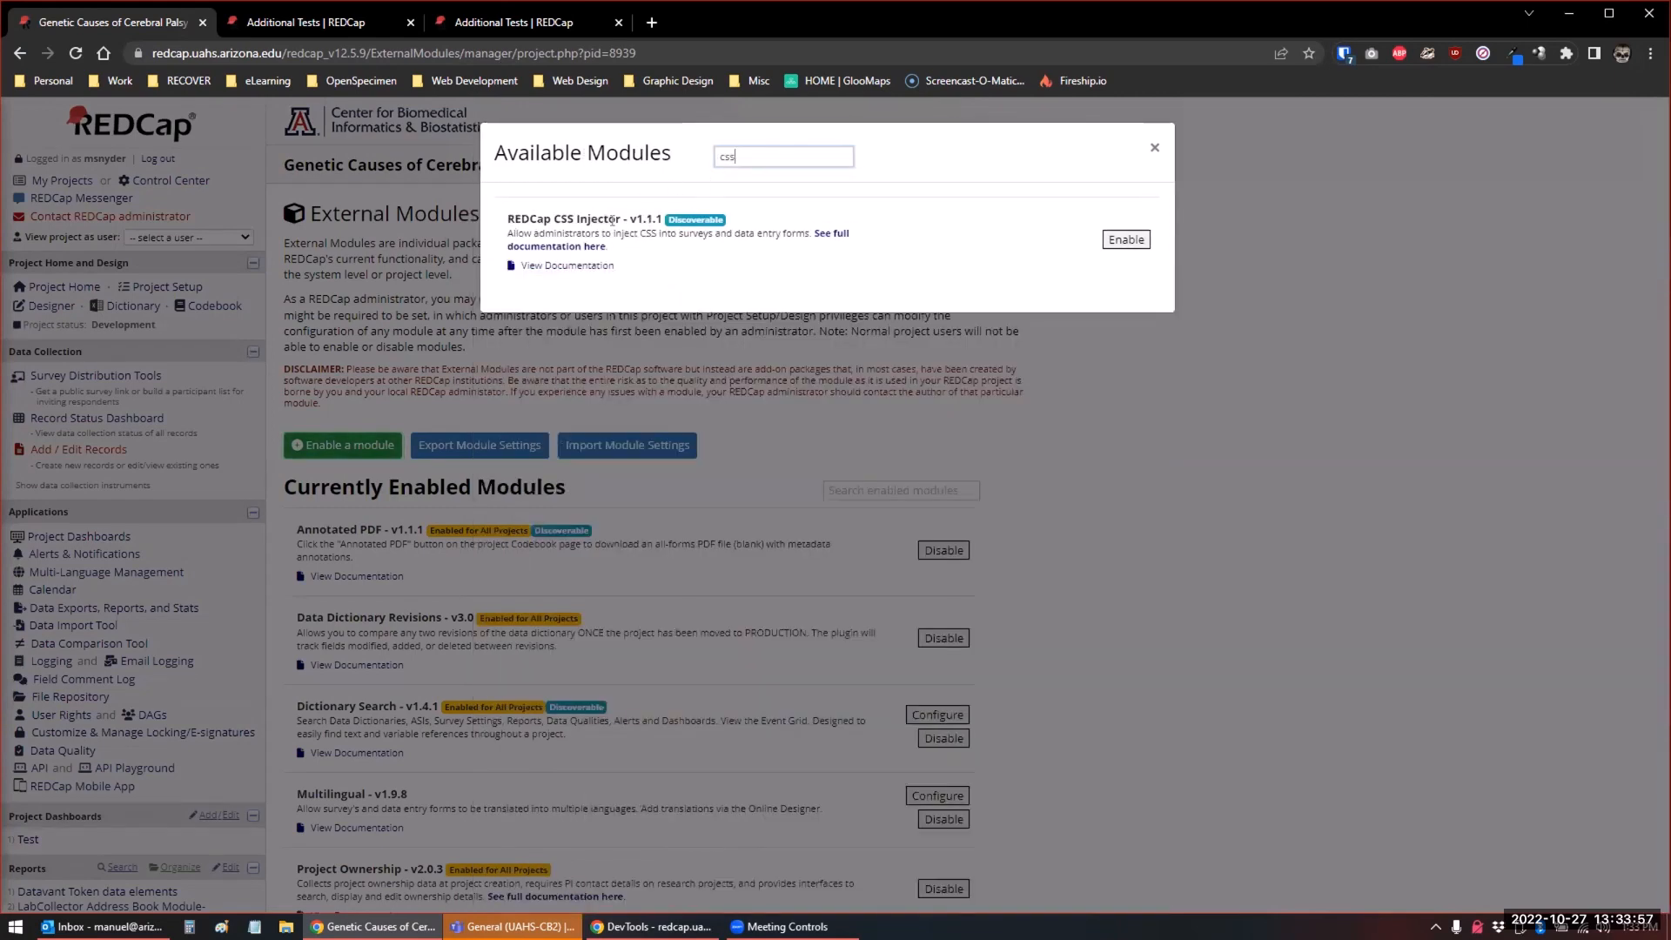
left_click(1126, 239)
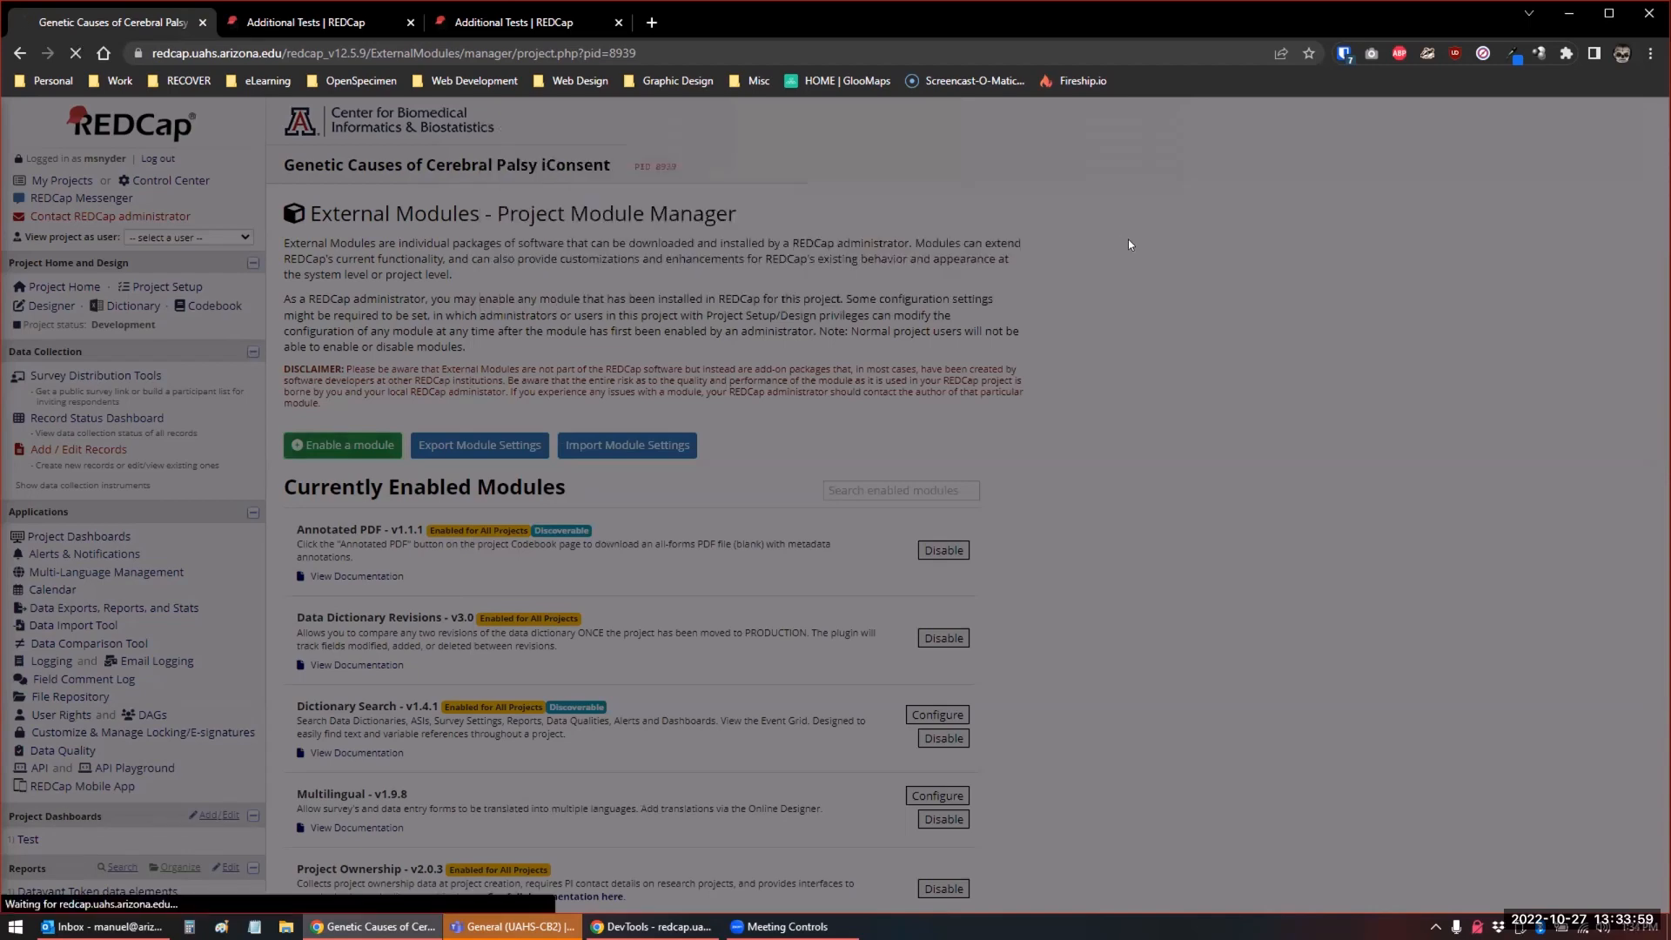
Open the REDCap CSS Injector configuration, enable its first style and apply it to All
scroll(1133, 267, "down", 1)
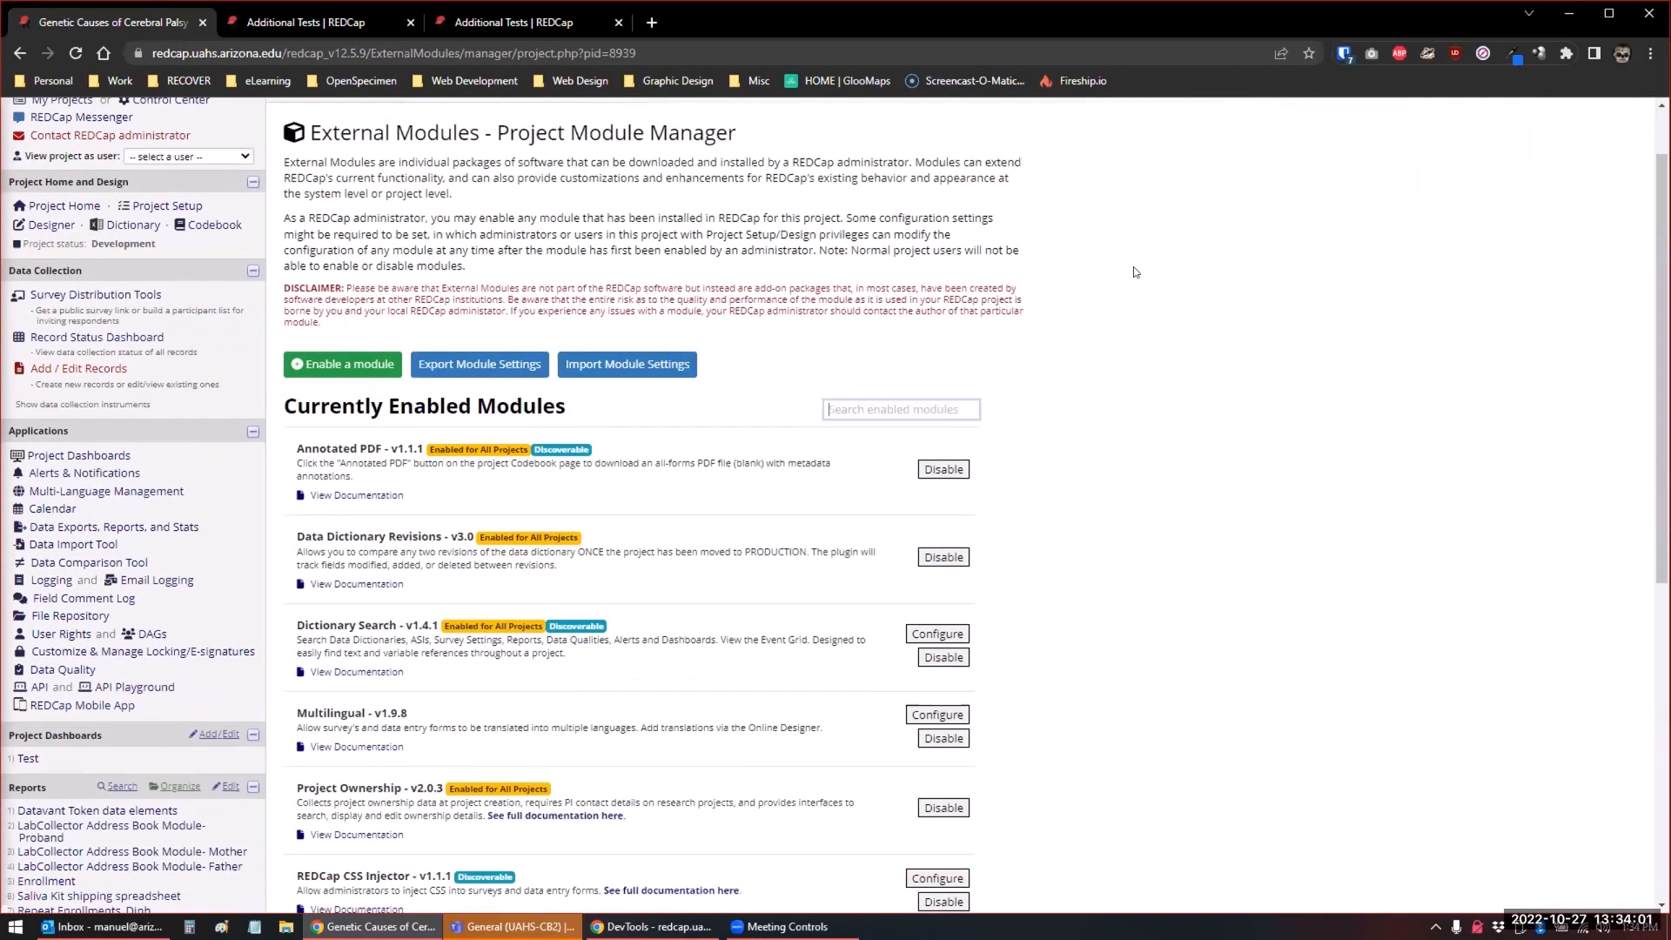
scroll(1133, 272, "down", 7)
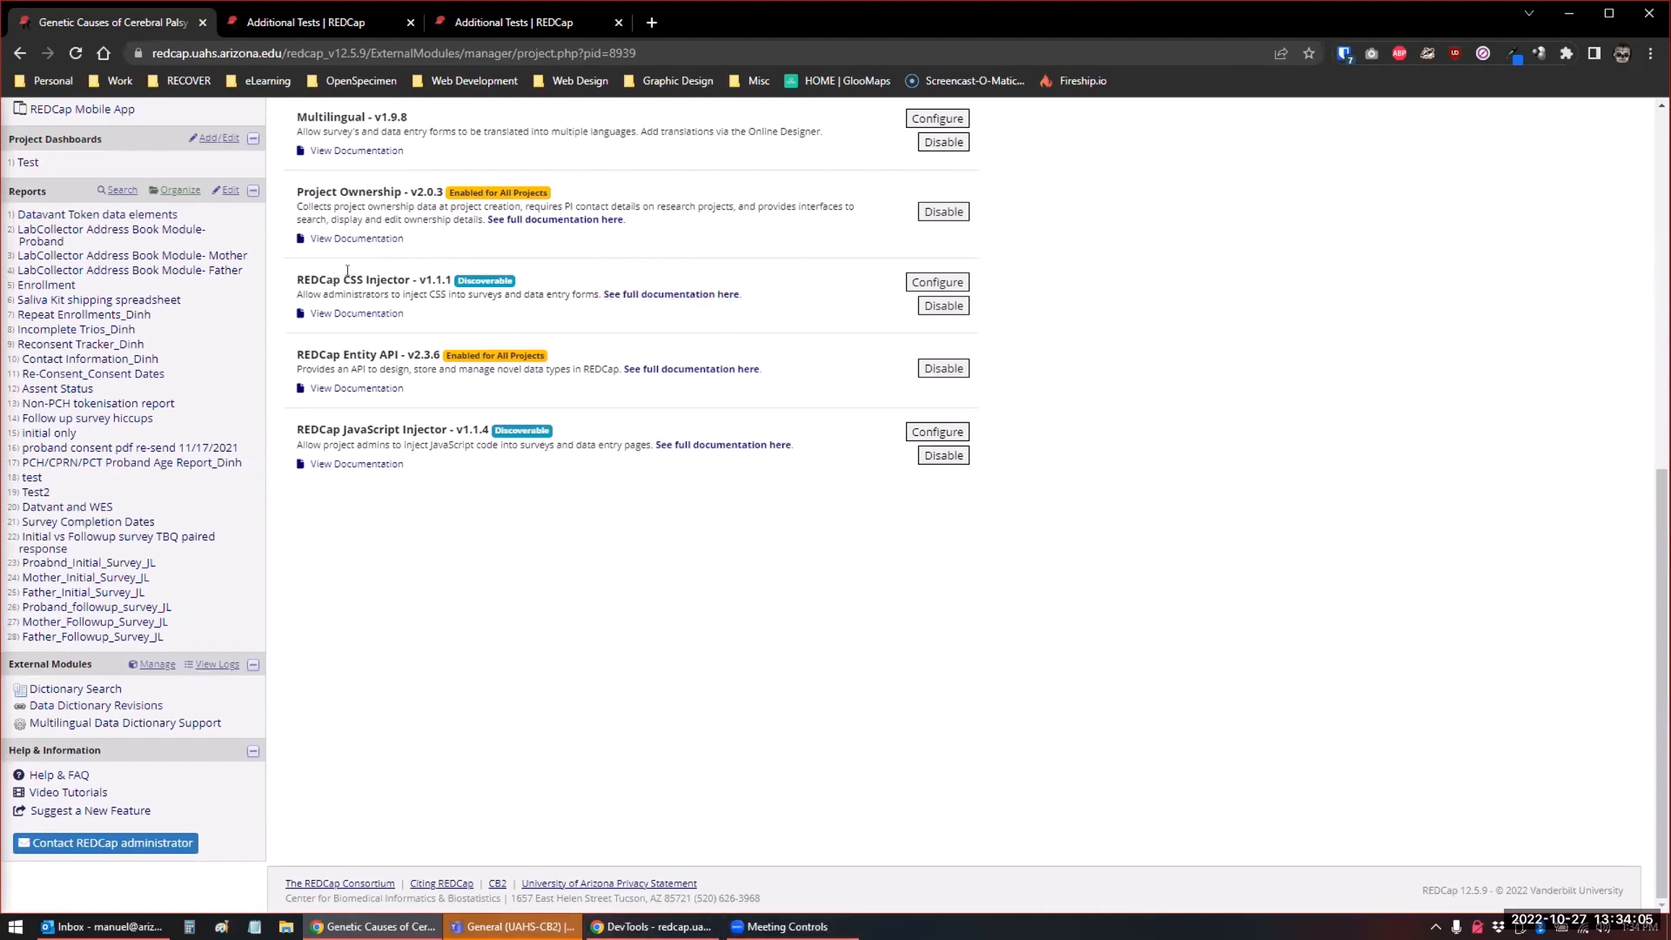
left_click(924, 283)
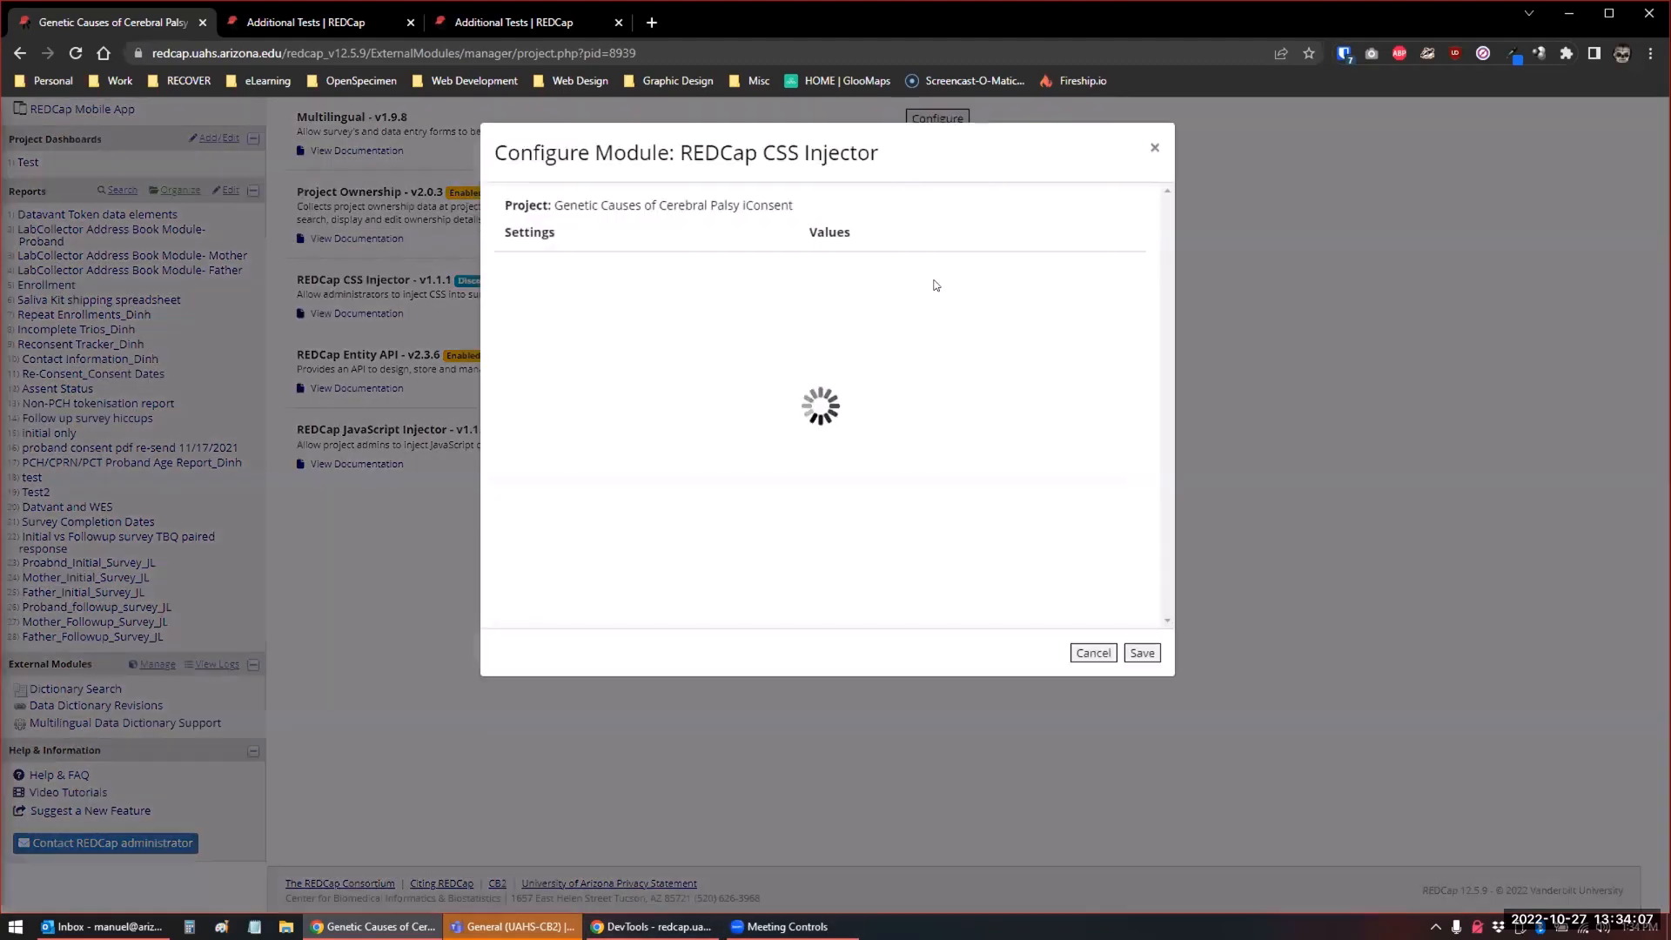
left_click(871, 310)
left_click(871, 349)
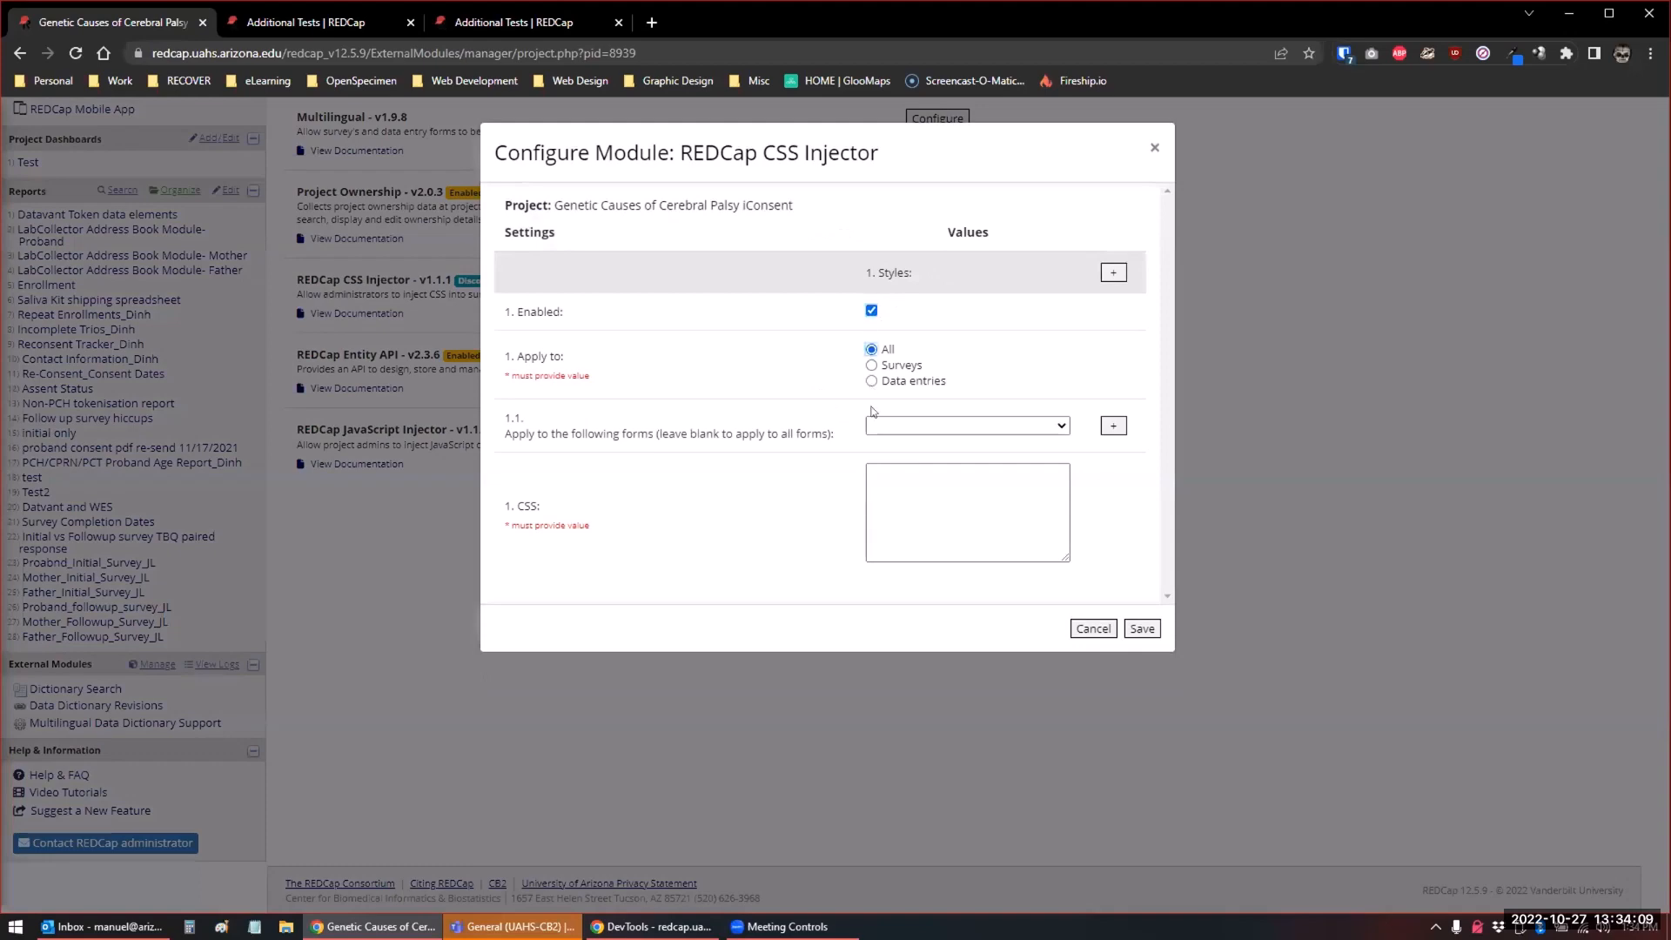
Paste the copied "div .sig-imgp a span" rule with font-size 2em as the style's CSS and save the module configuration
left_click(878, 495)
key("ctrl+v")
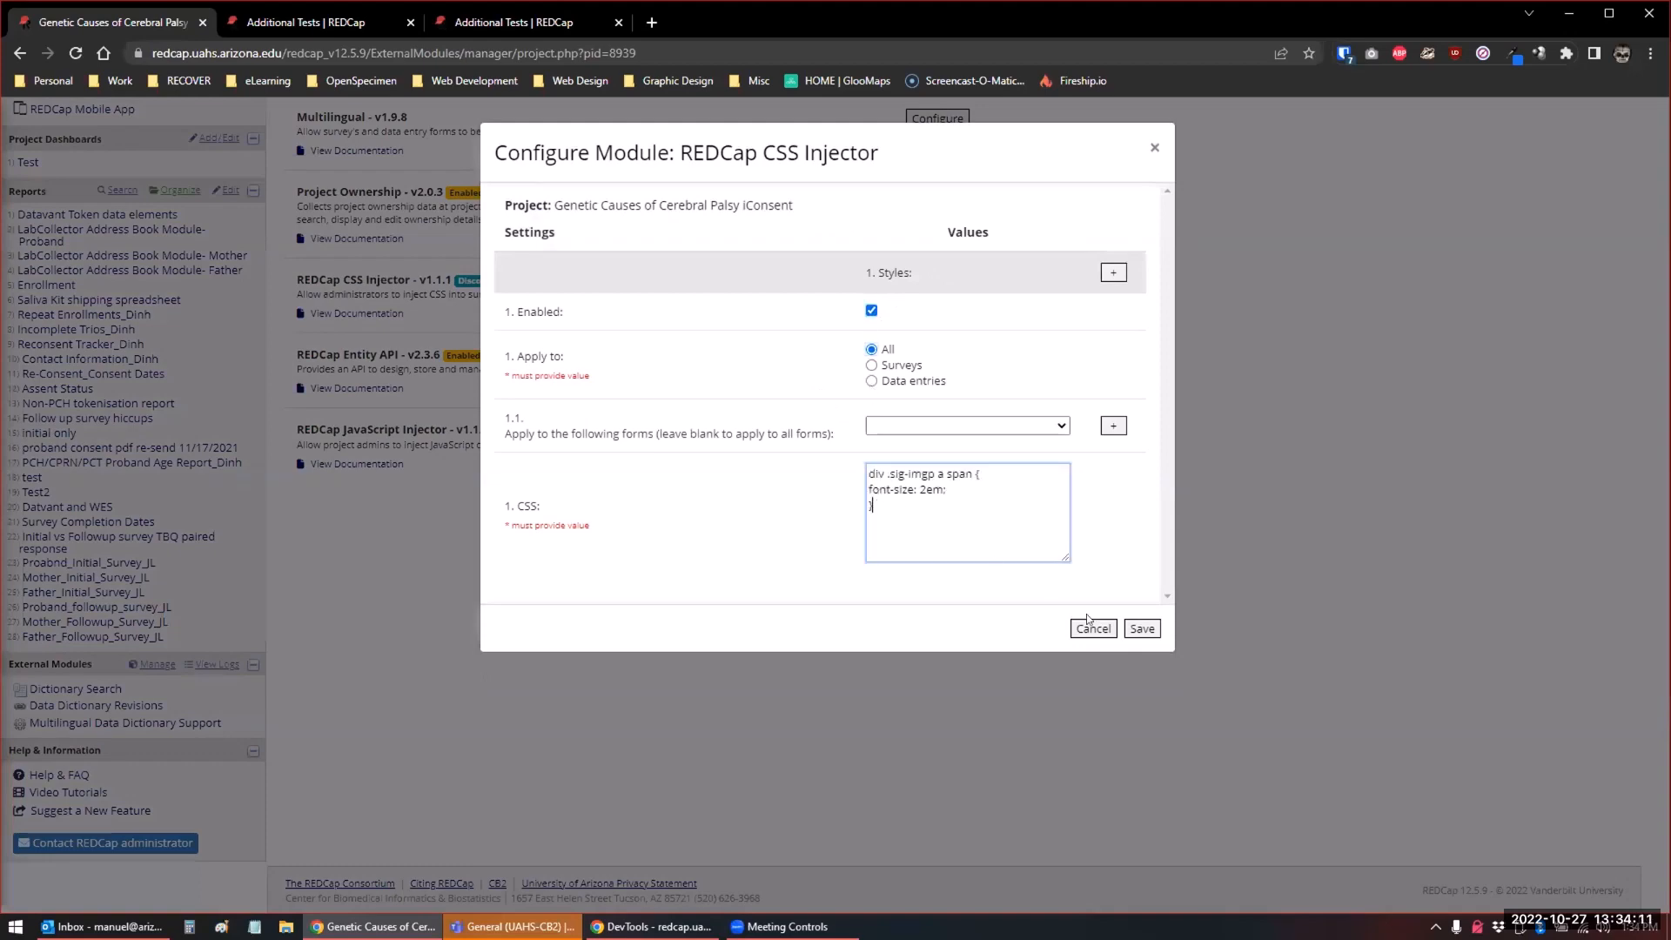
left_click(1142, 628)
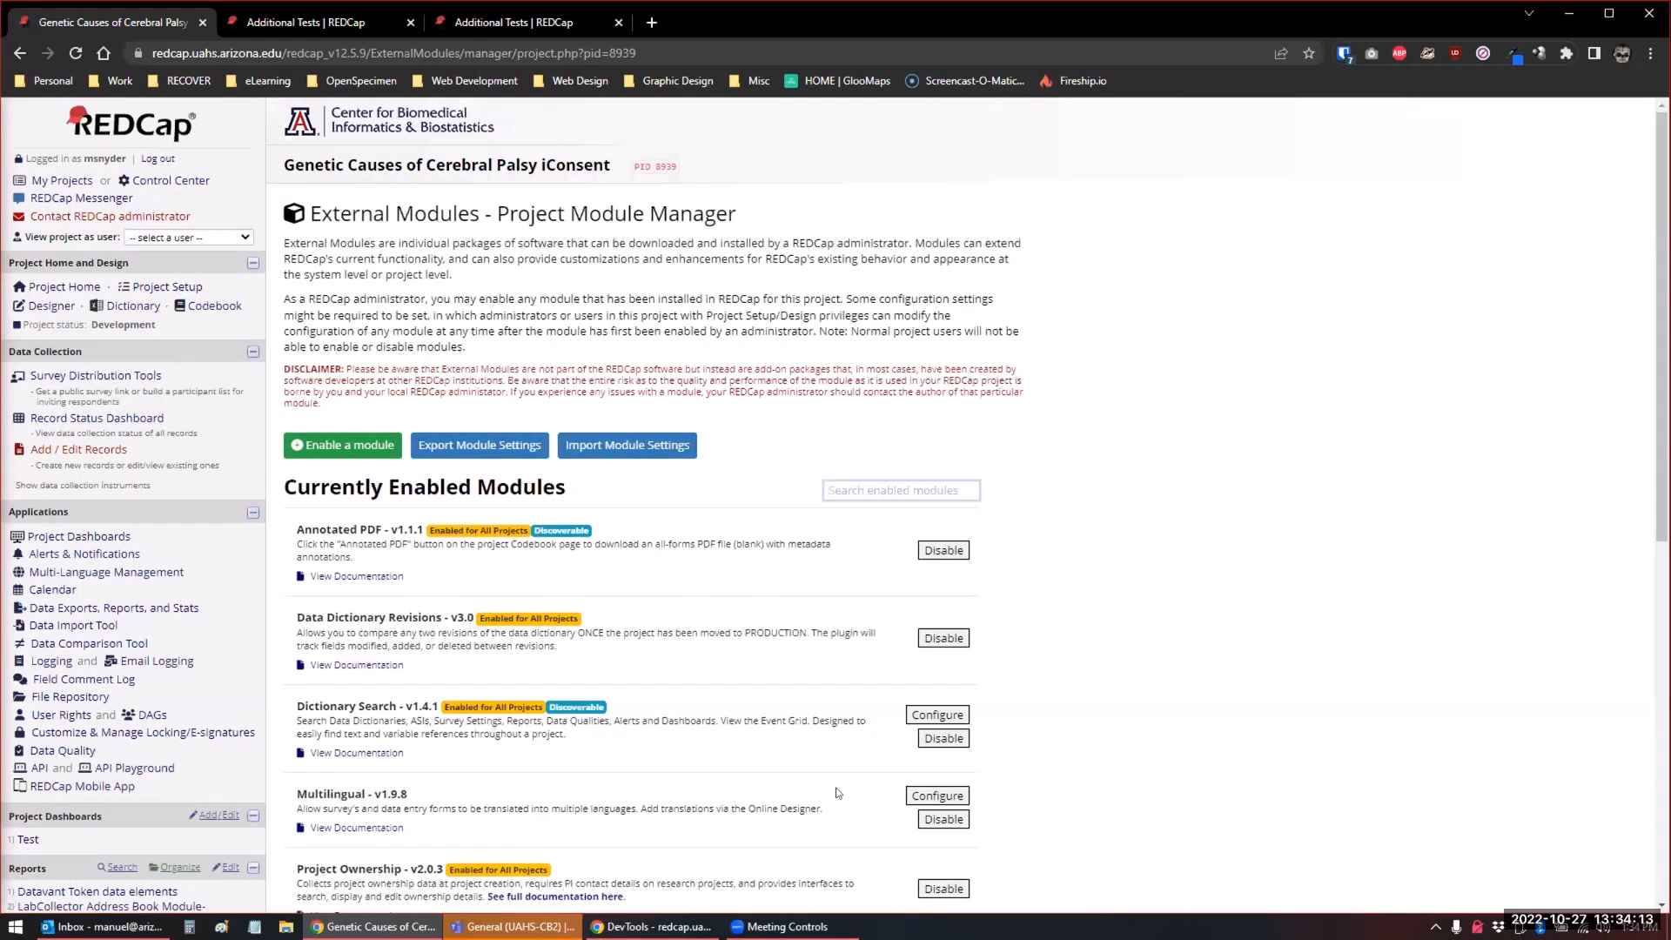
Reopen the REDCap CSS Injector configuration, review the font-size value in its CSS rule and close the configuration
scroll(659, 730, "down", 4)
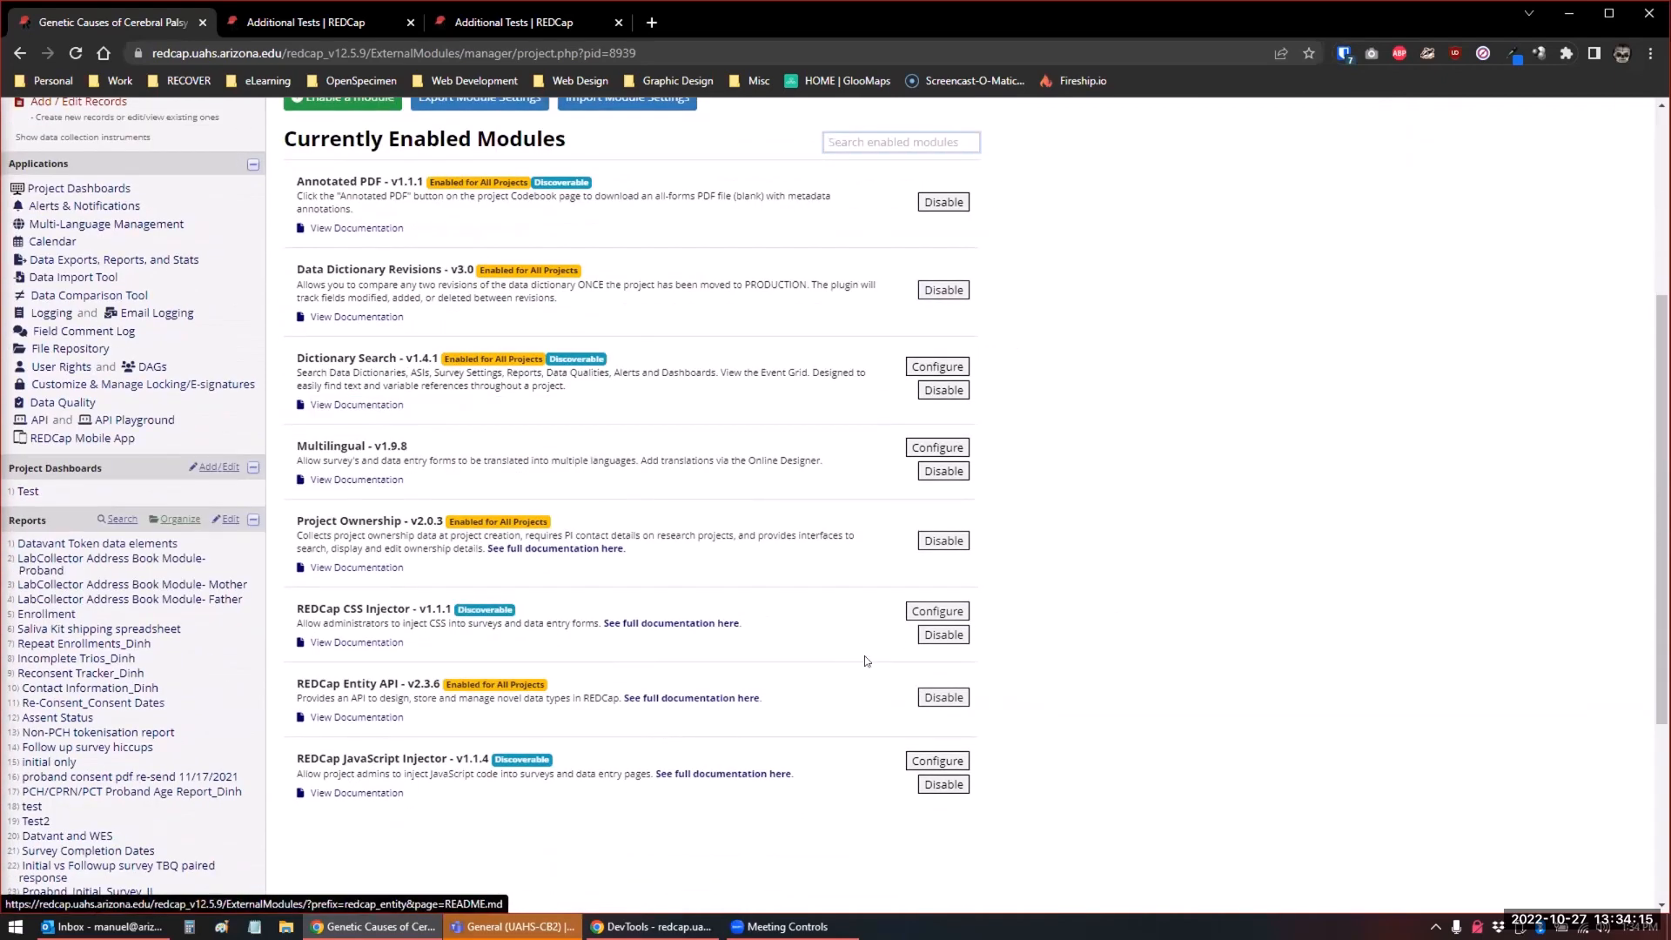
left_click(938, 611)
left_click(920, 489)
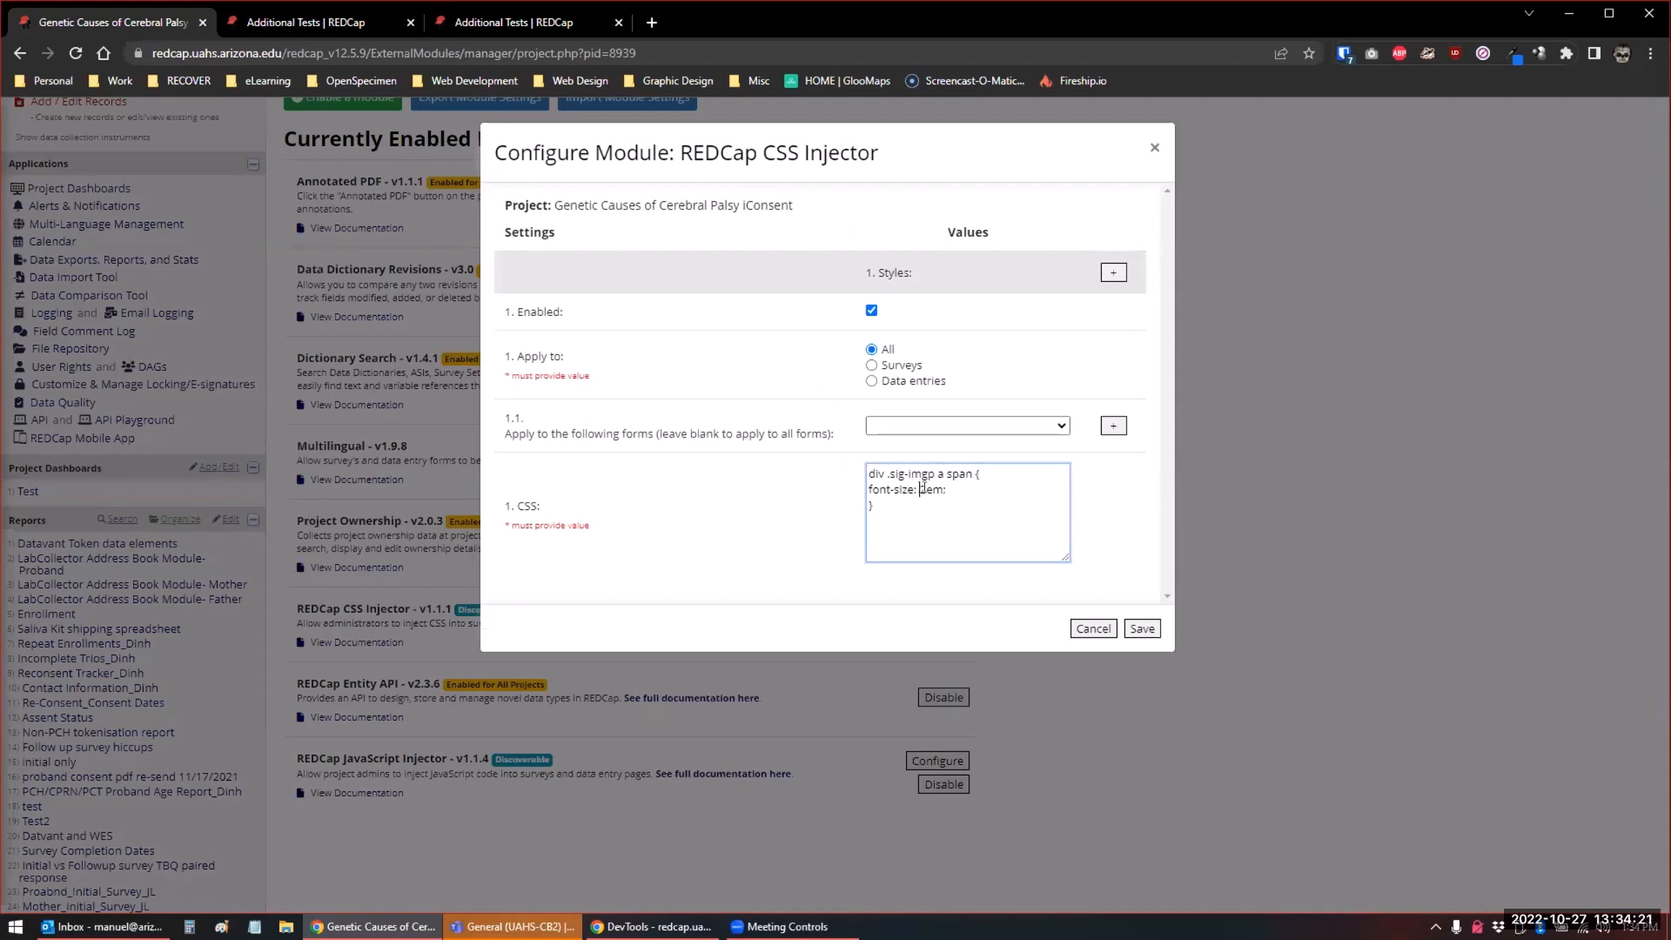
left_click_drag(924, 489, 932, 489)
left_click(918, 489)
left_click(1082, 630)
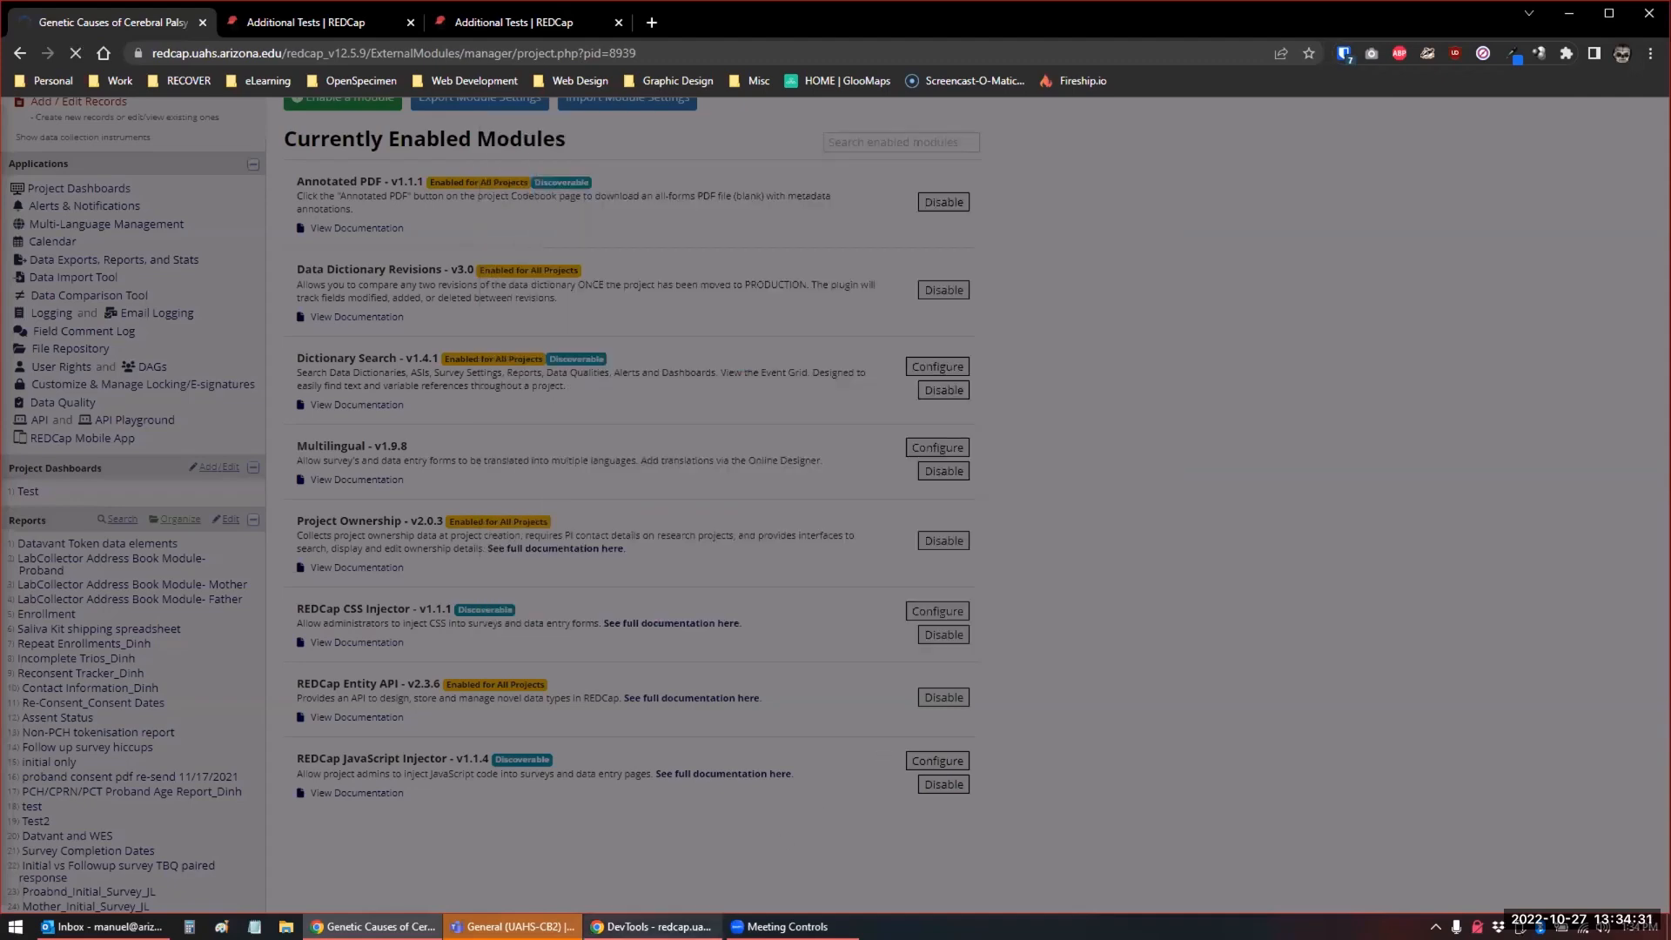
Show the Additional Tests Coordinator Signature form side by side with DevTools and inspect its "Add signature" link text
key("ctrl+Tab")
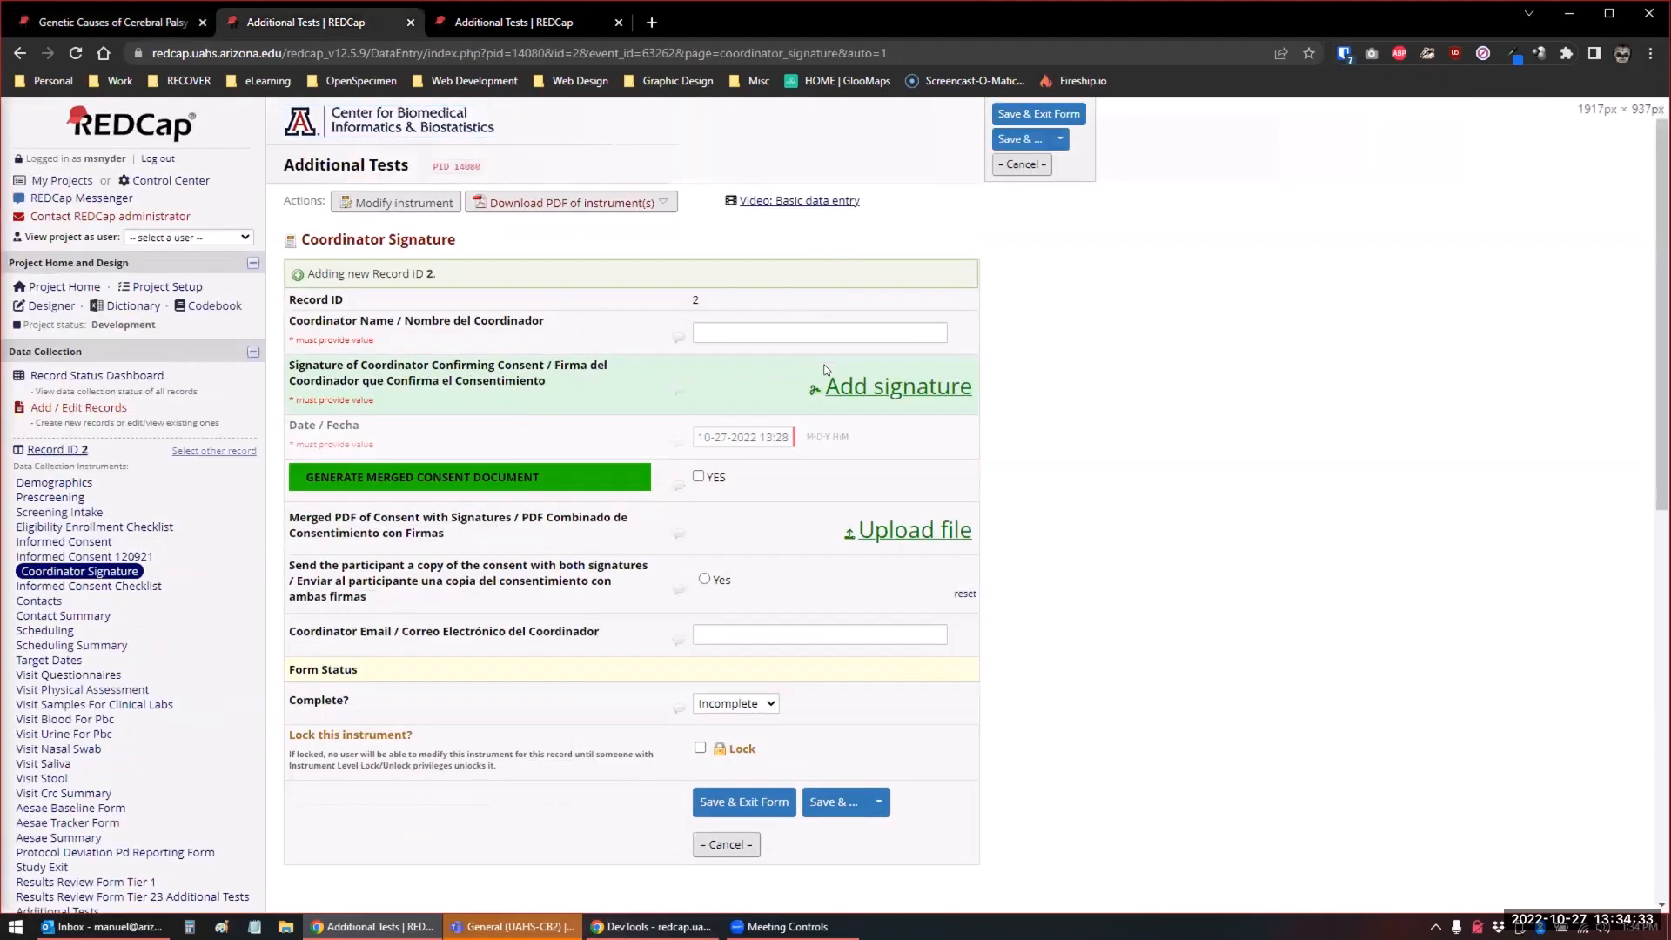
left_click(652, 927)
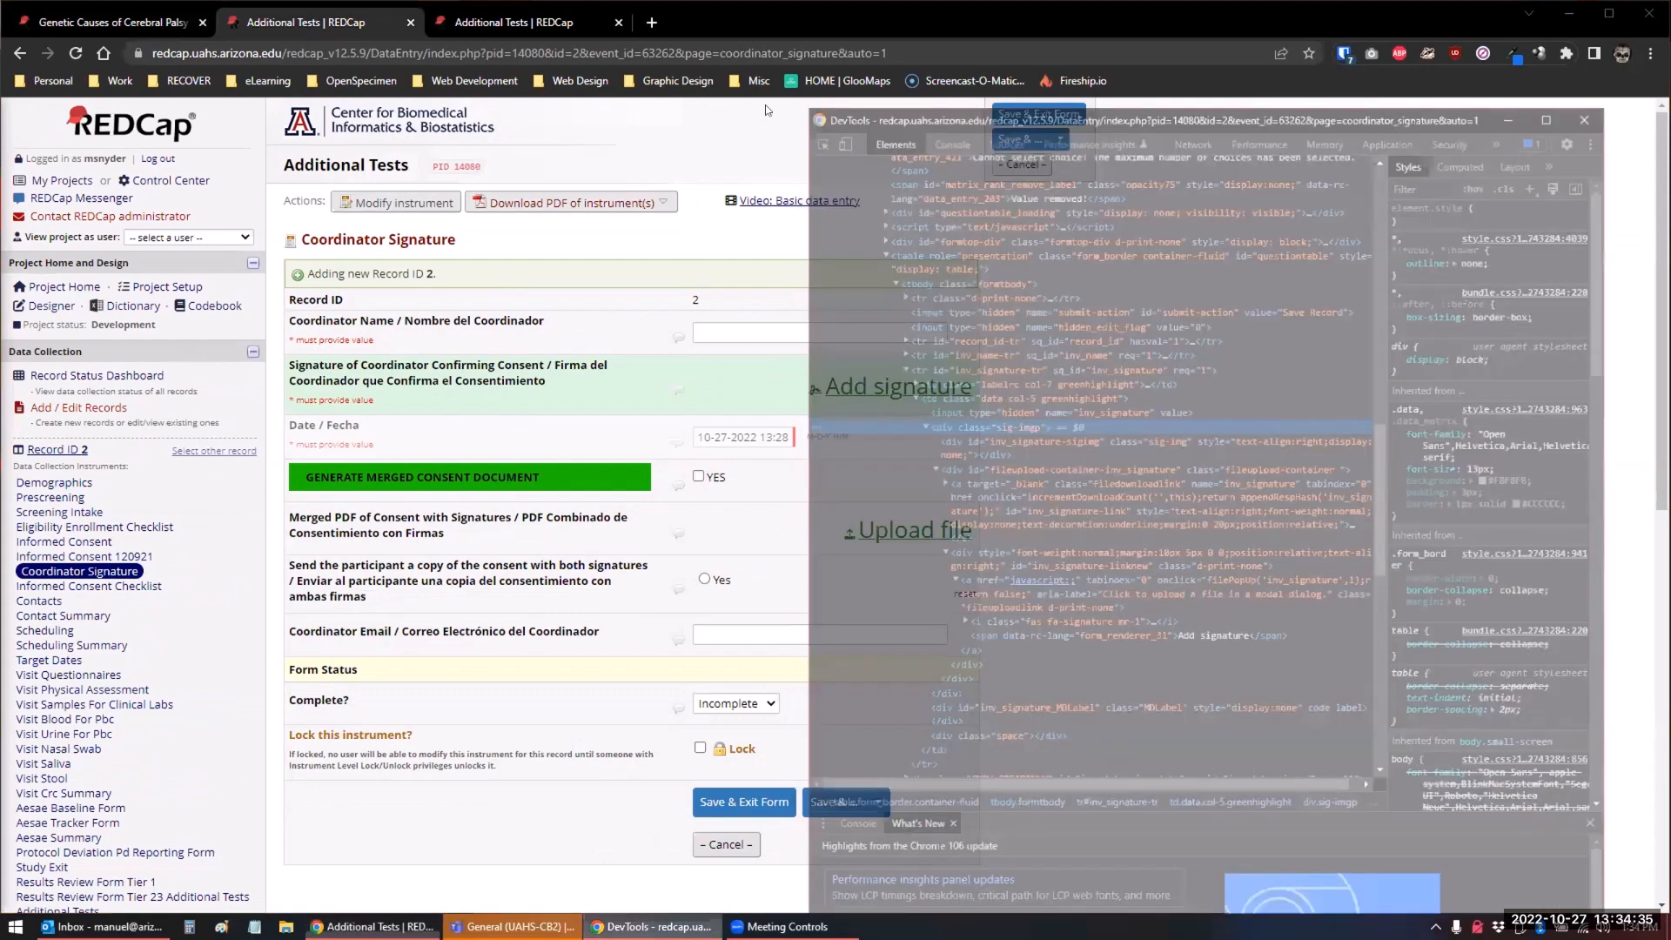
left_click(1207, 79)
key("super+Left")
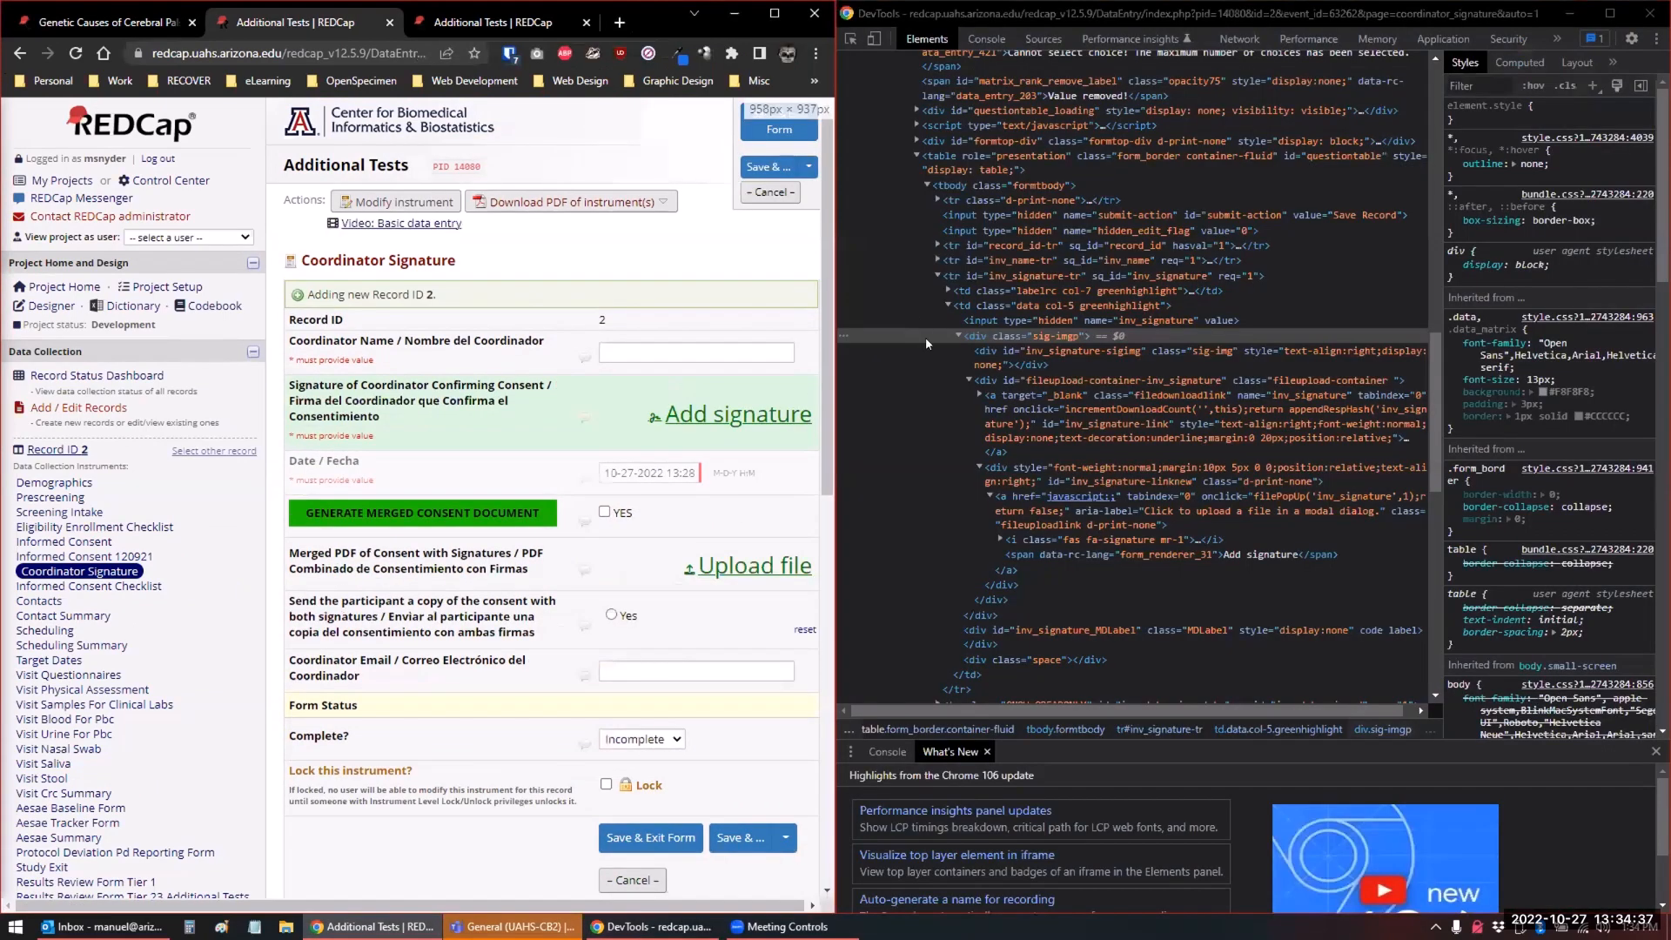
right_click(714, 416)
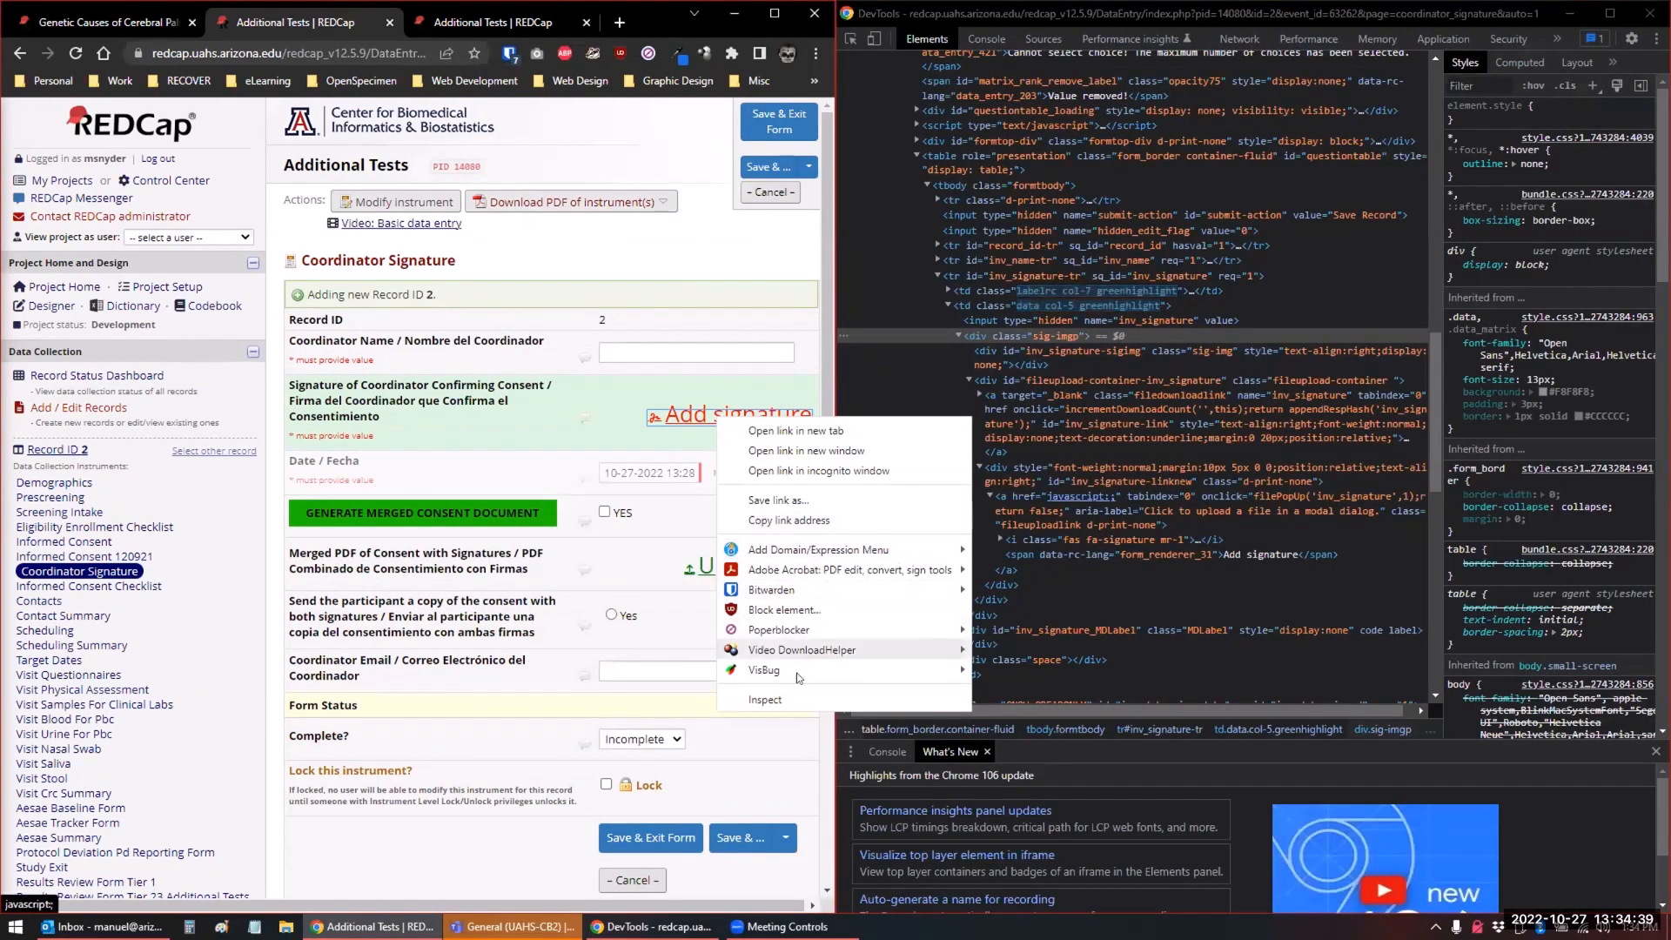
left_click(784, 700)
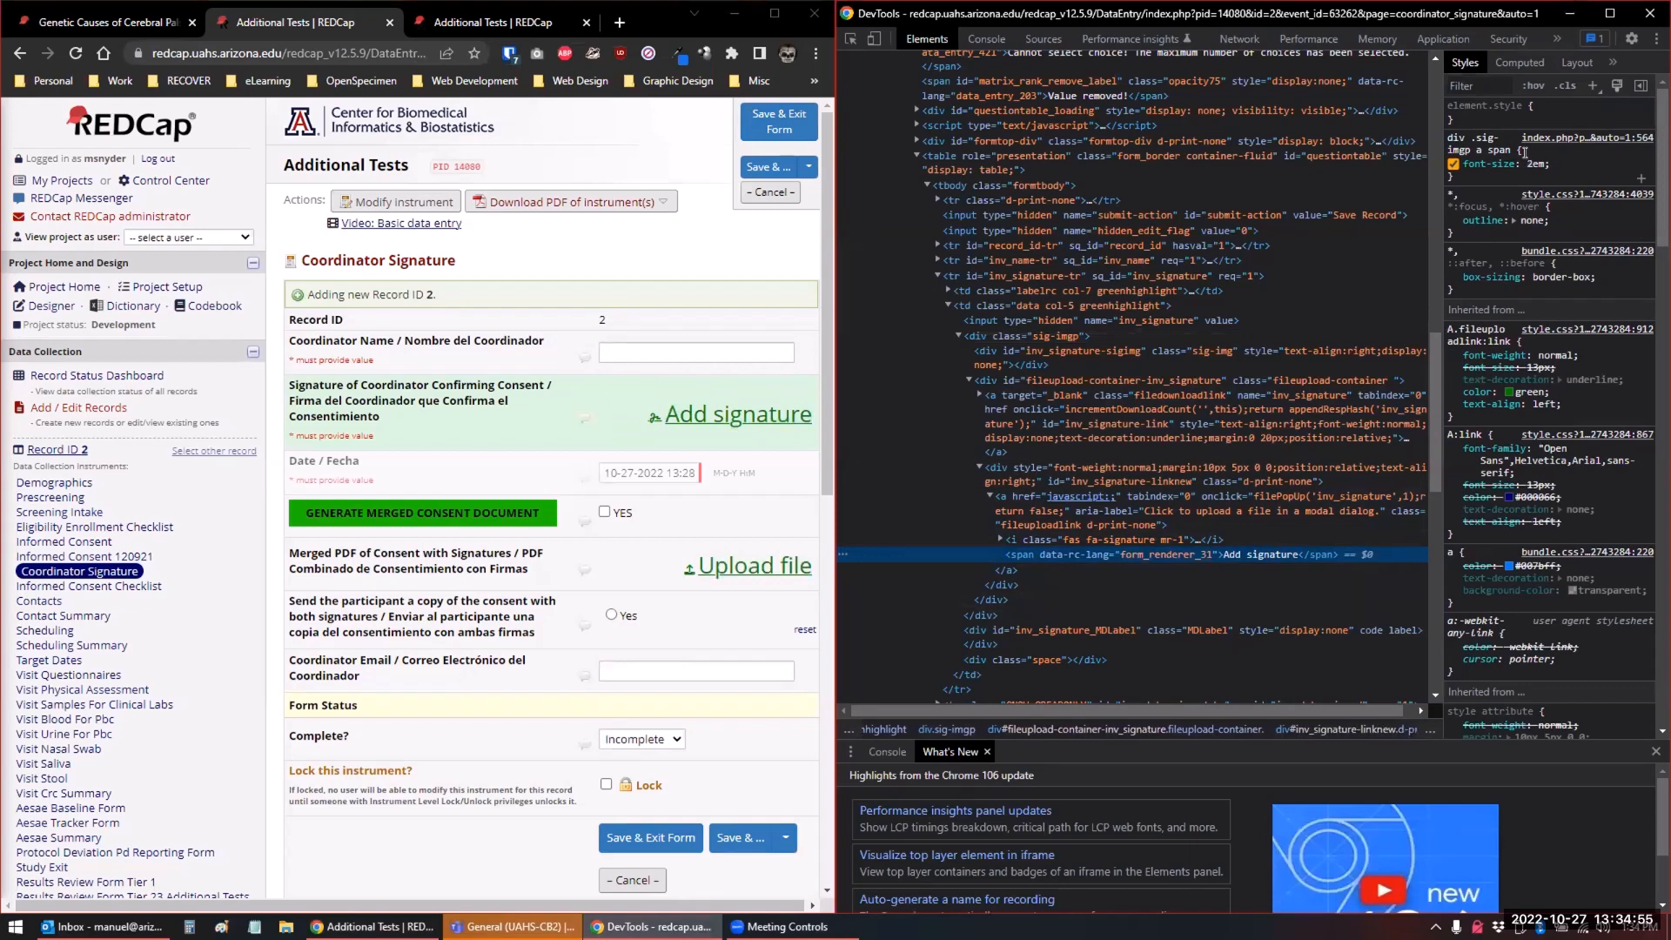
Preview progressively larger whole-em font sizes for the "div .sig-imgp a span" rule in DevTools
left_click(1534, 163)
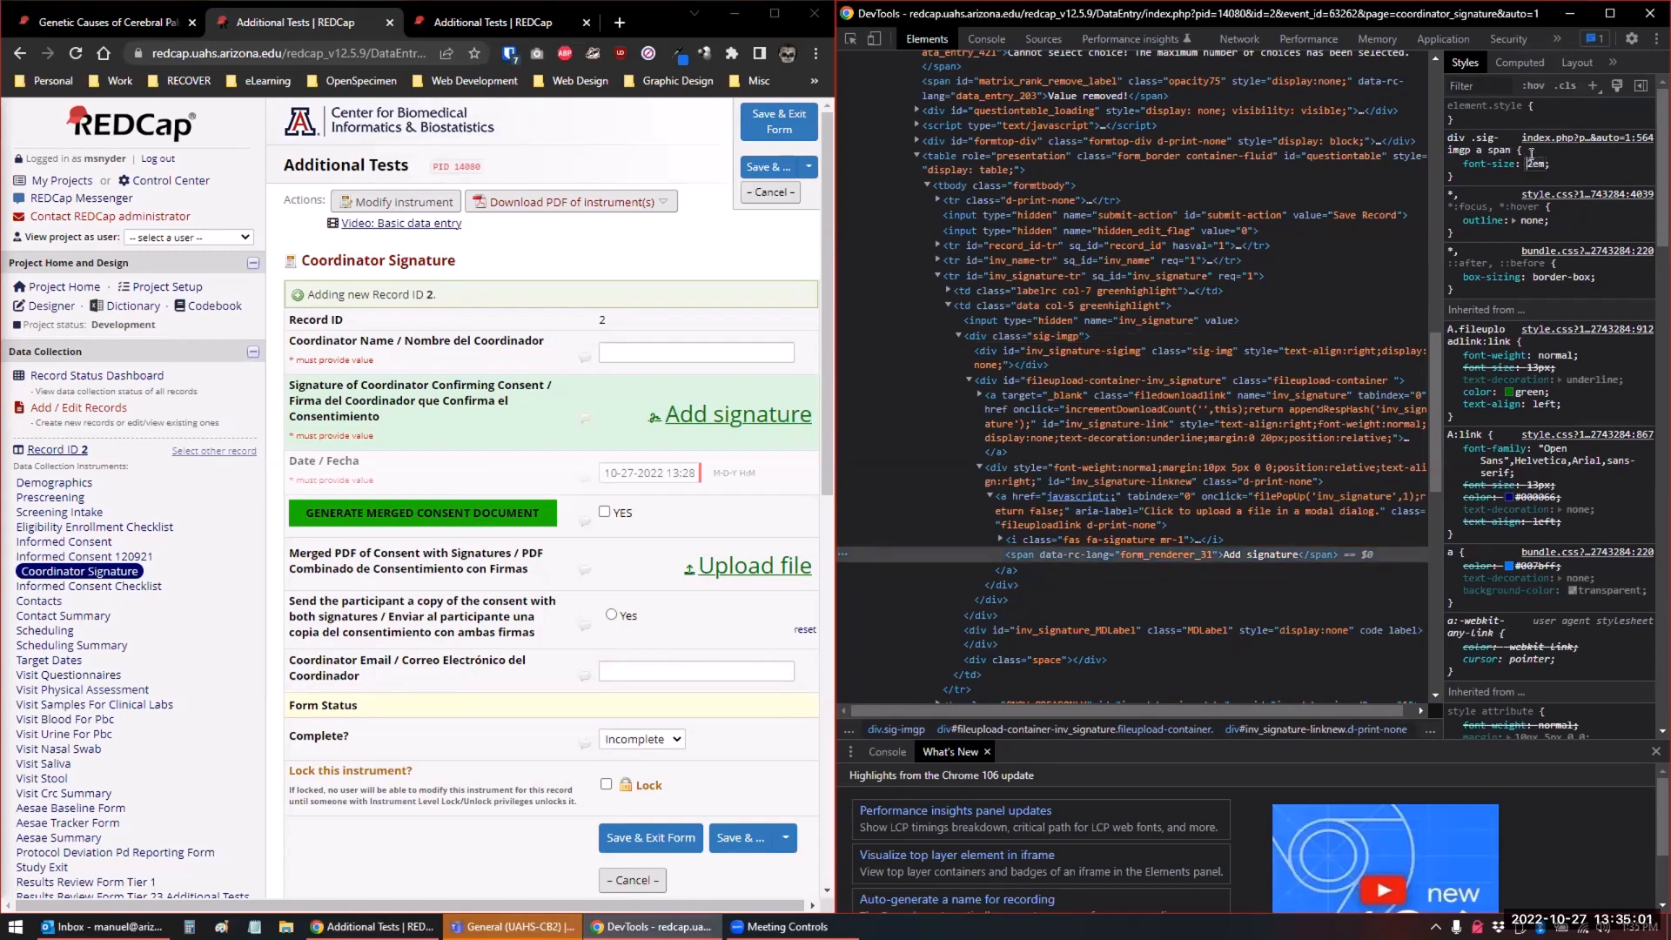
key("Up")
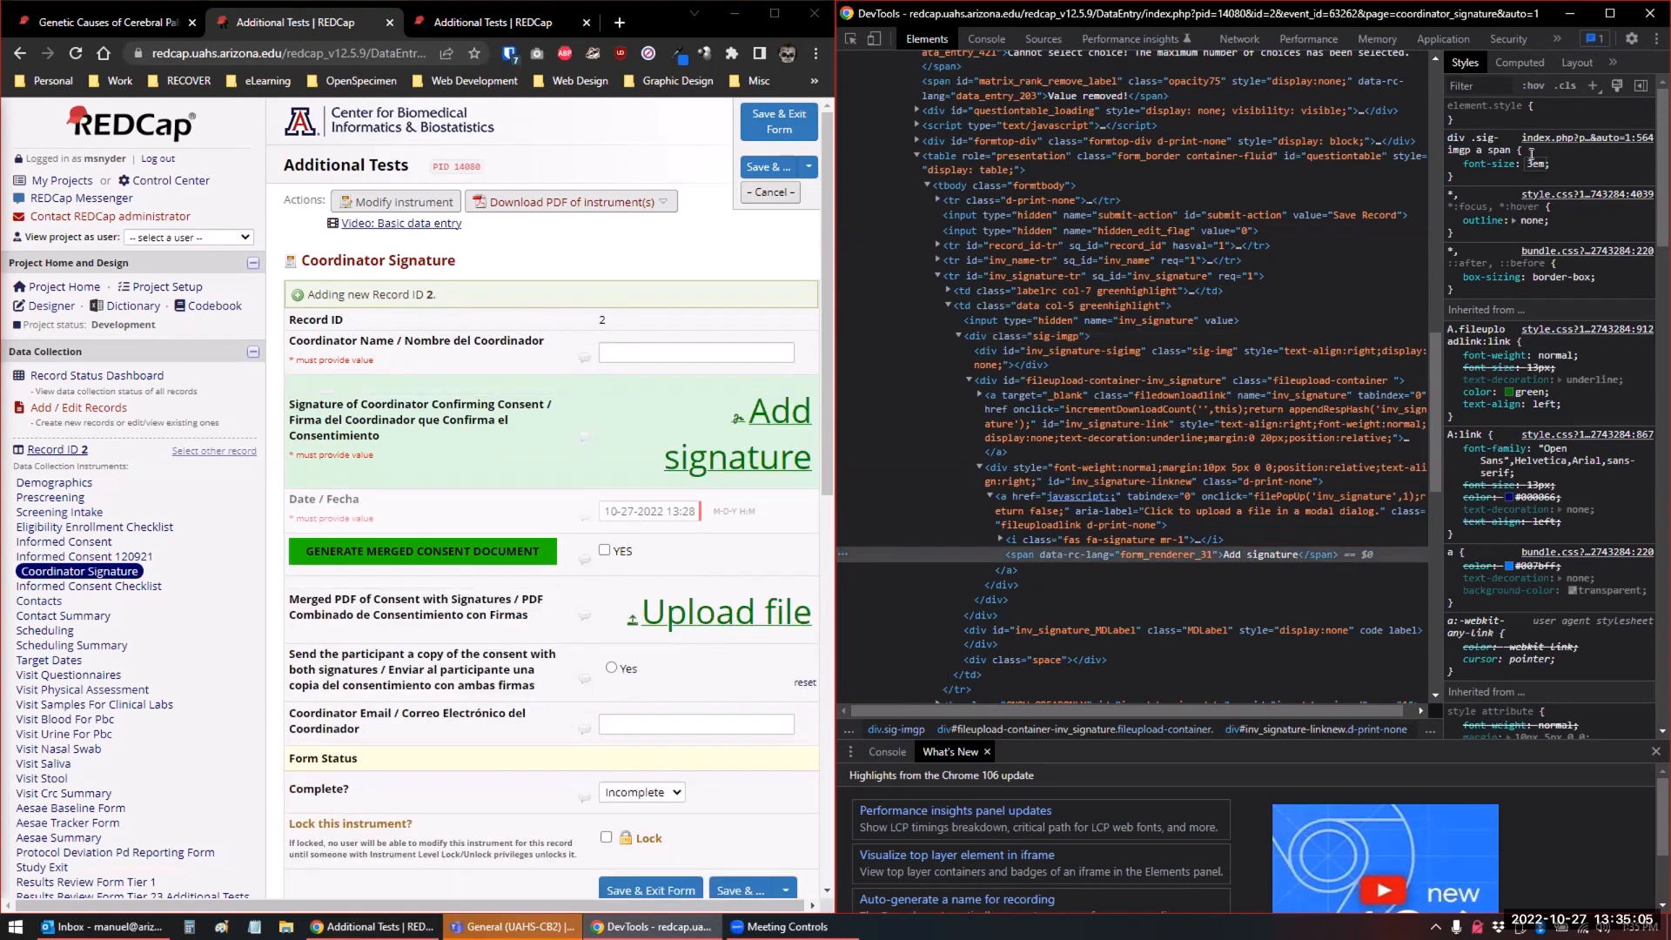
key("Up")
key("Up")
key("Up")
key("Down")
key("Down")
key("Down")
key("Down")
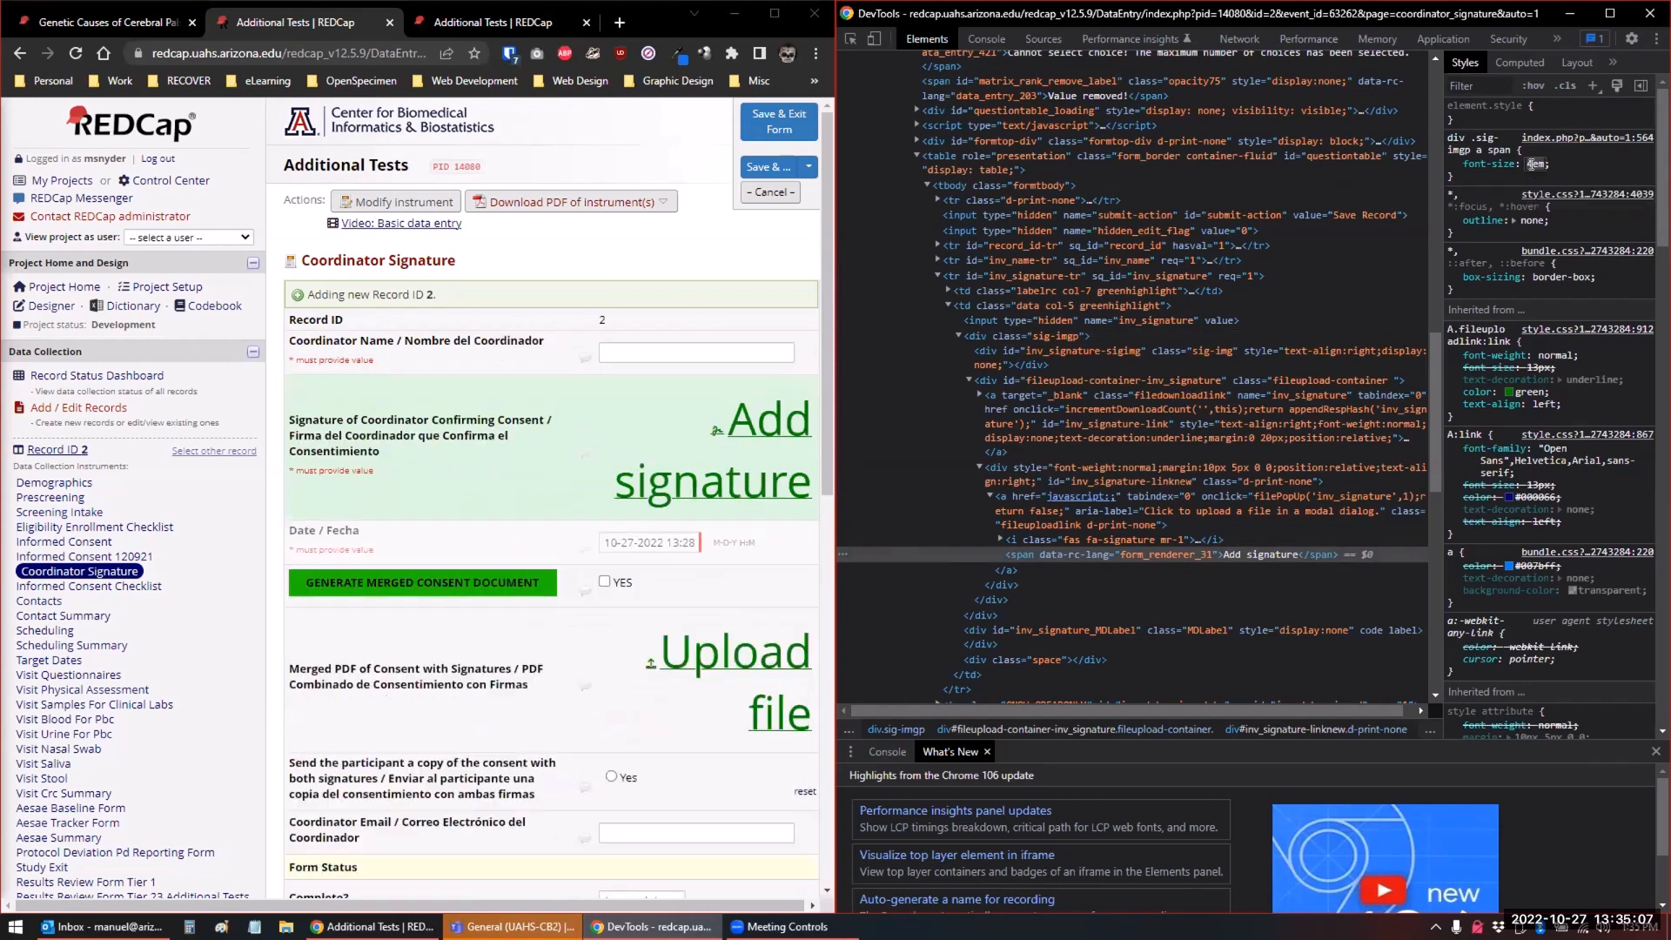
key("Up")
key("Up")
key("Up")
key("Up")
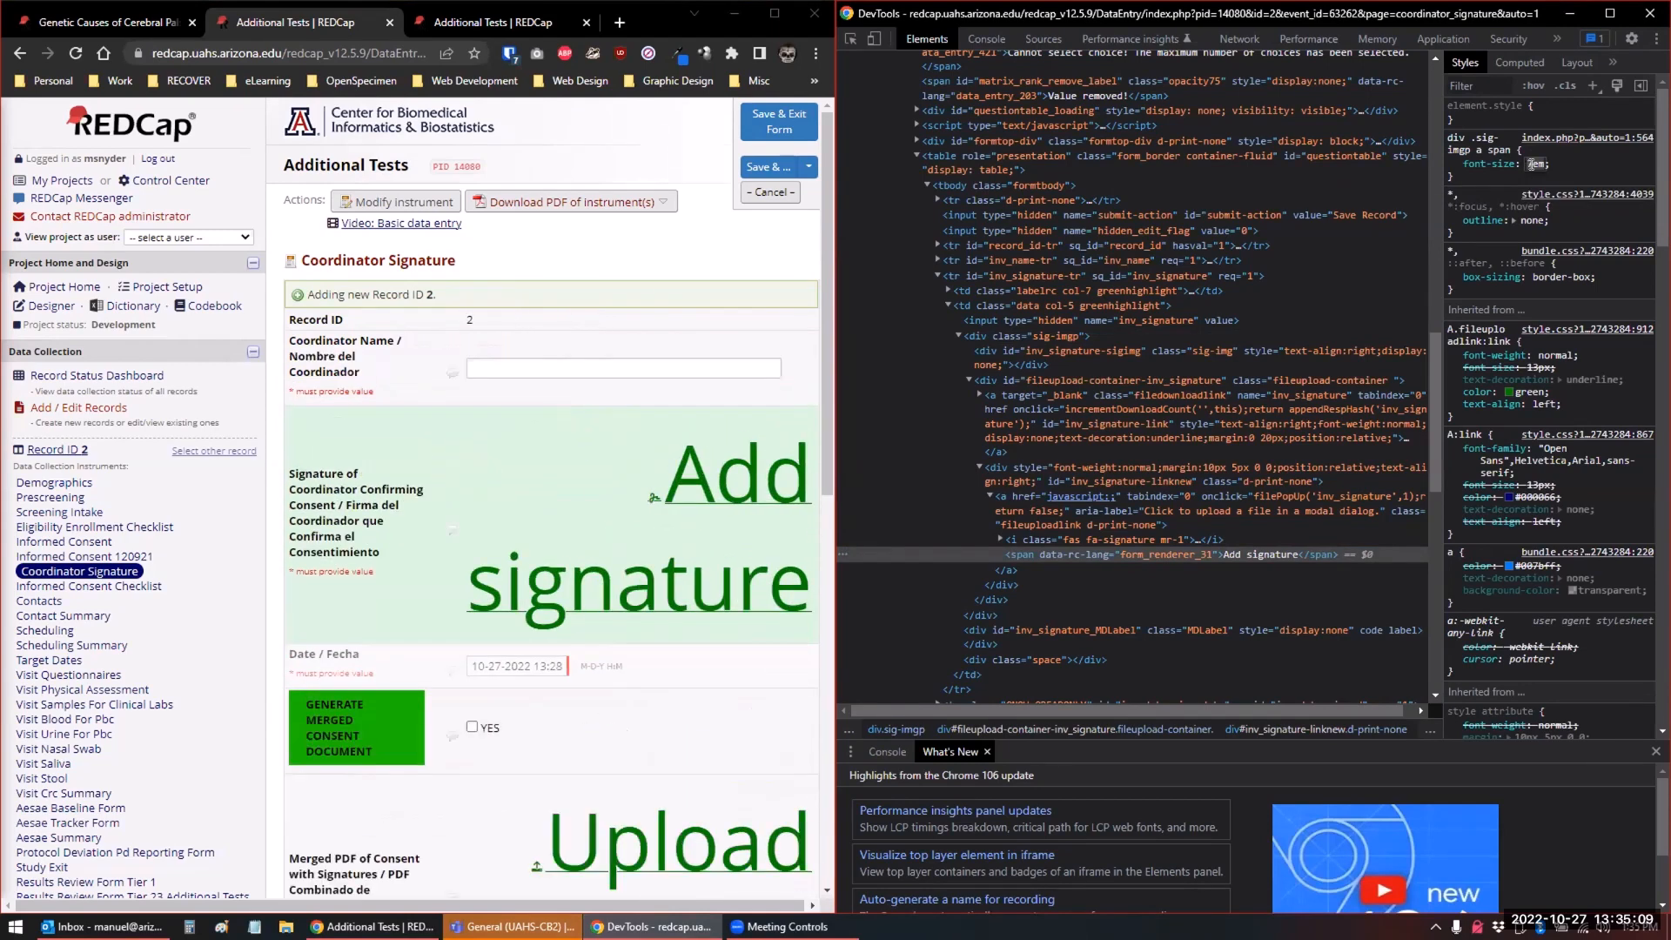
key("Up")
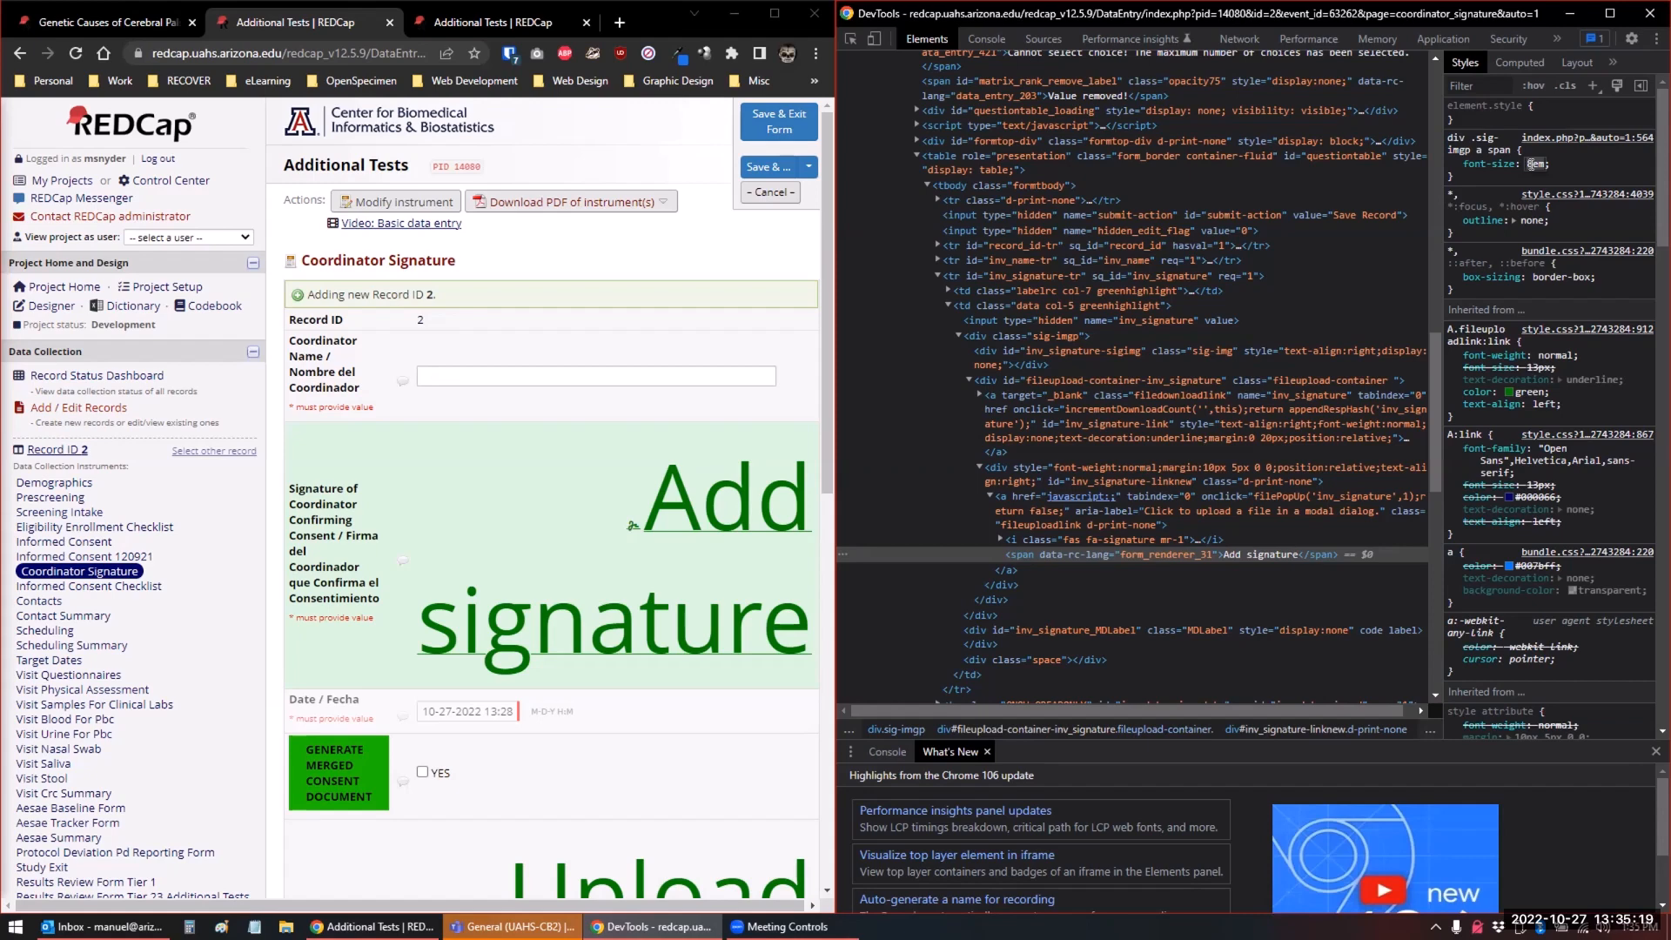
Reduce the previewed font size, compare 2em with 3em, and set the "div .sig-imgp a span" rule's font-size to 2.5em
key("Down")
key("Down")
key("Down")
key("Down")
key("Down")
key("Down")
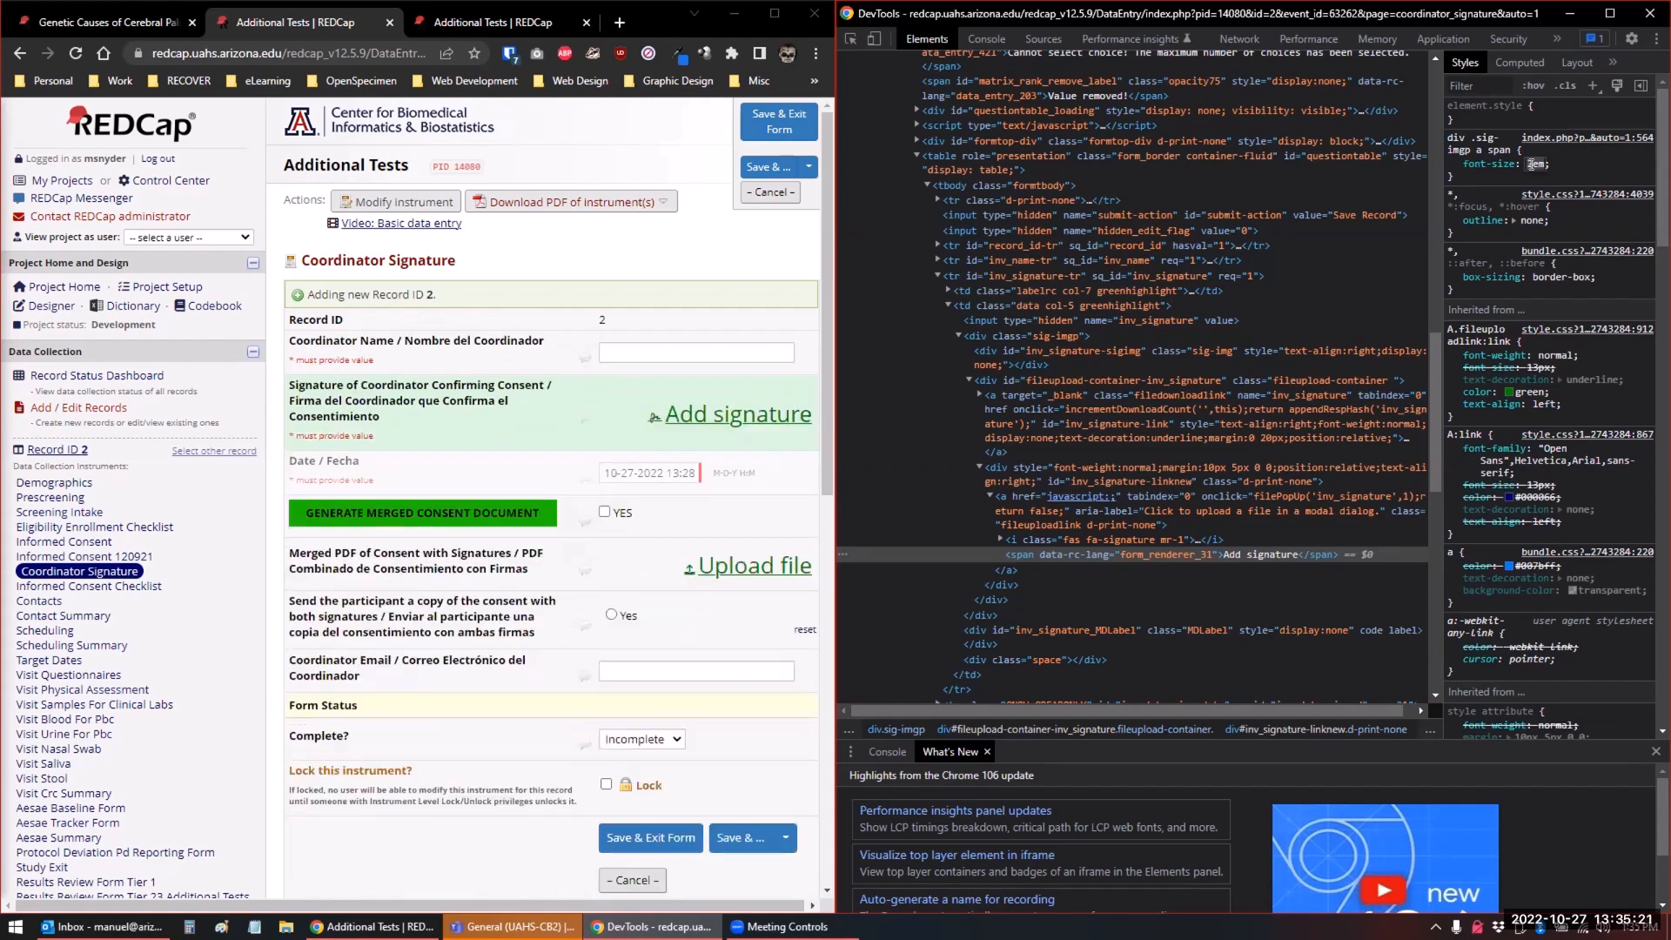
key("Up")
key("Down")
key("Up")
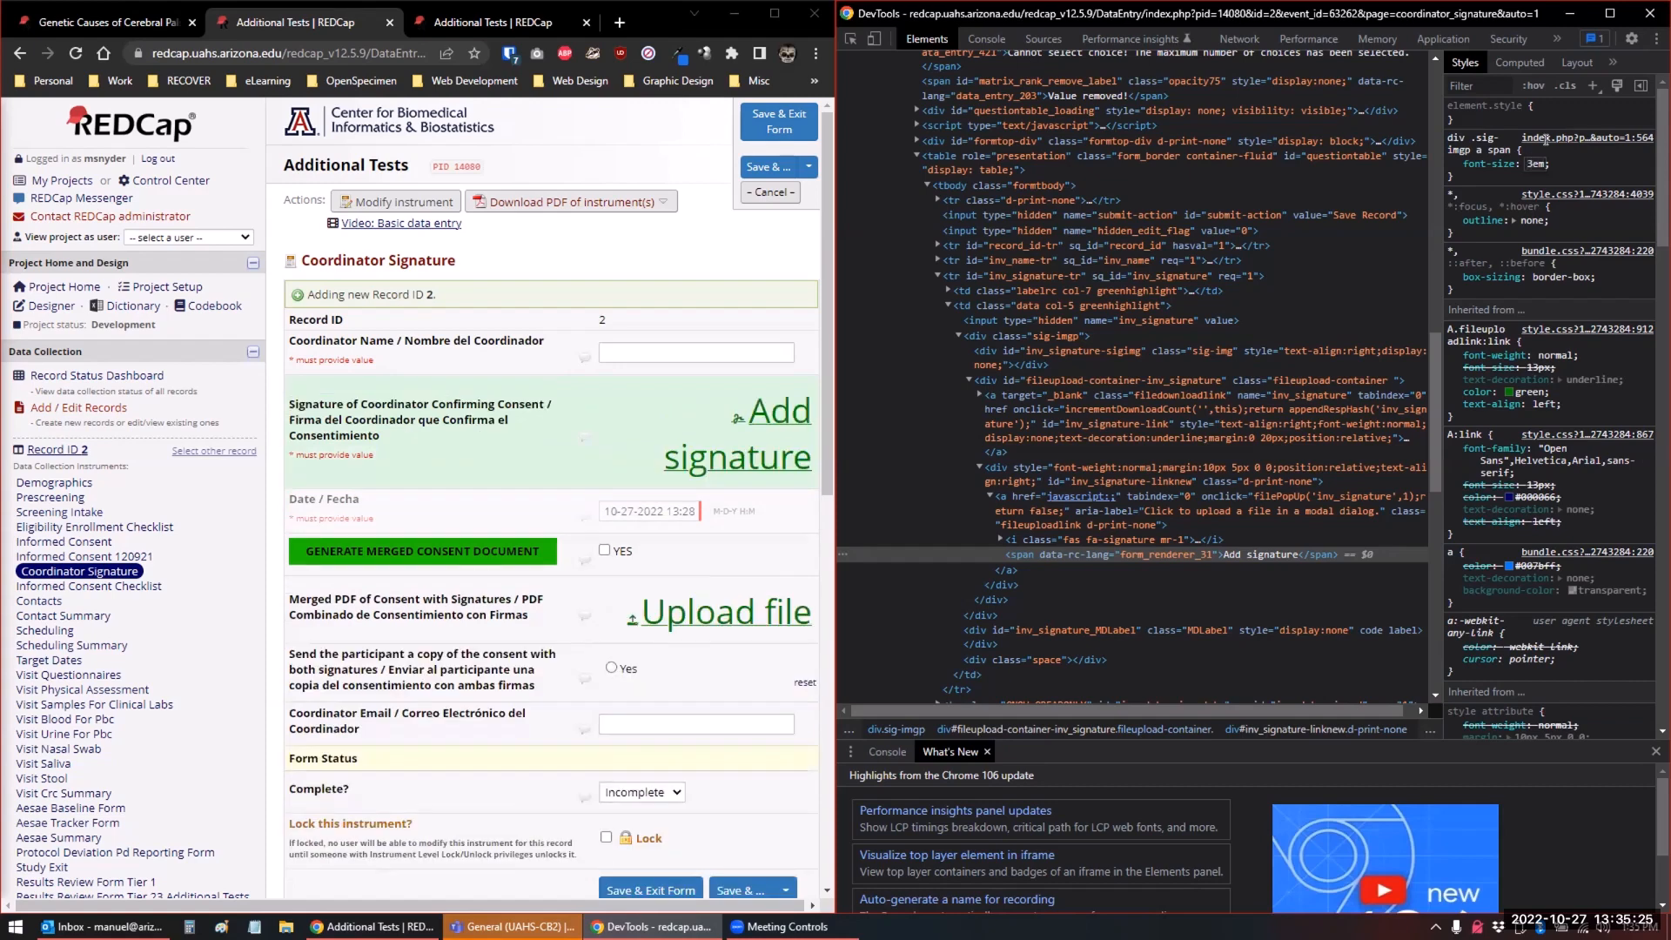
key("BackSpace")
type("2.5")
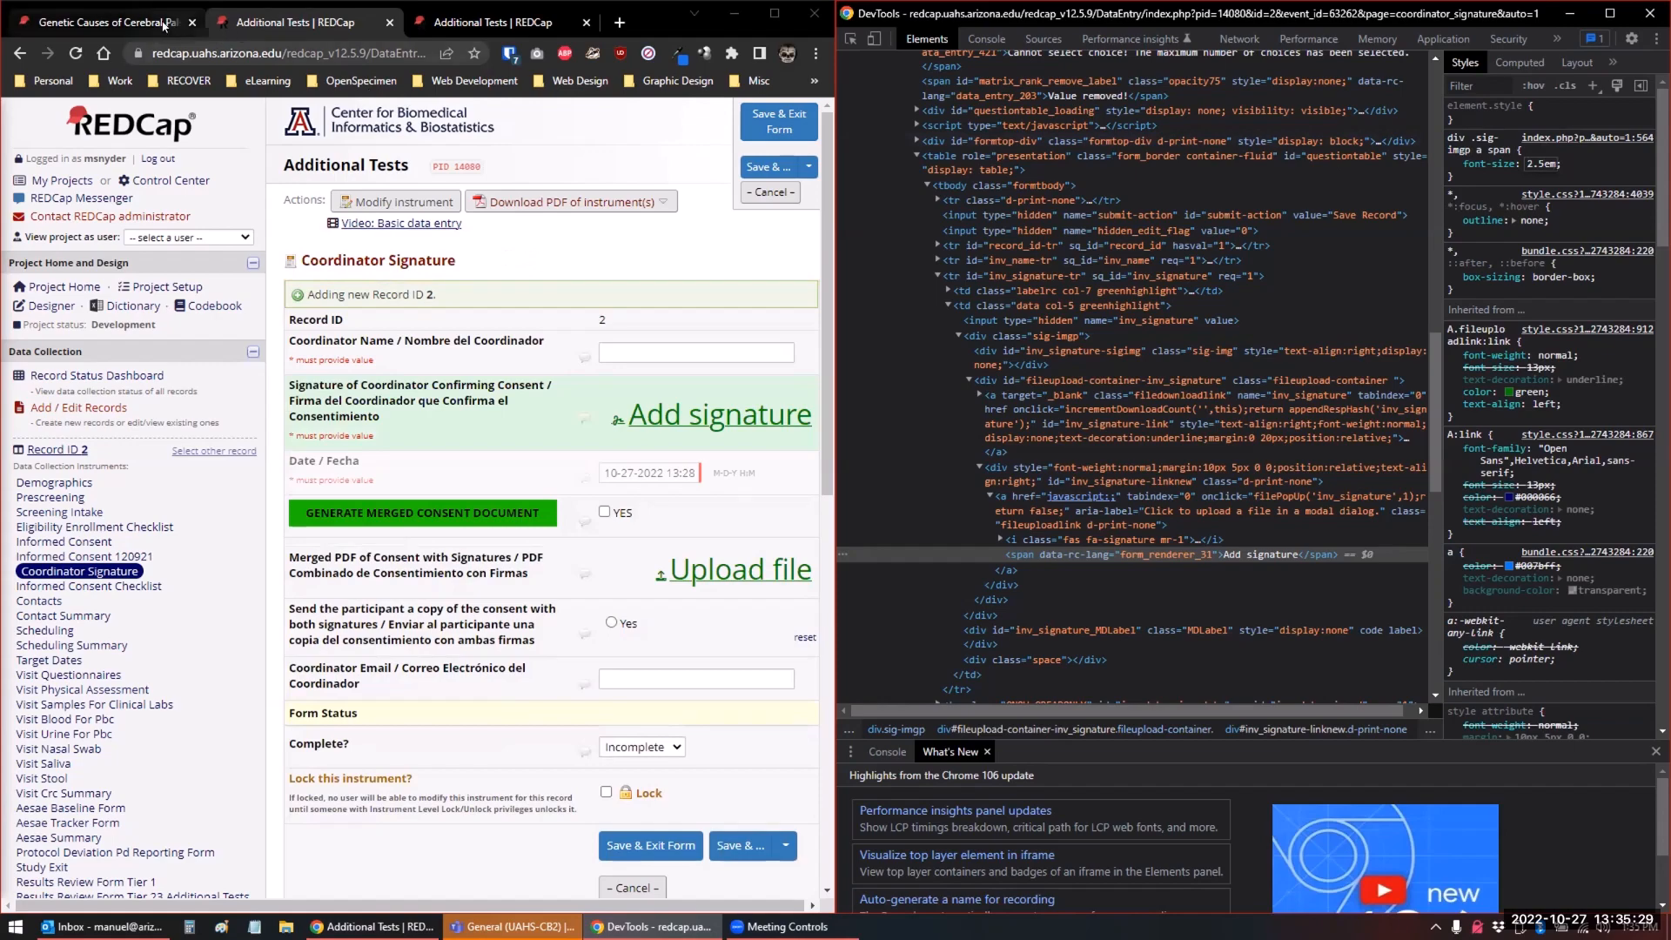
Return to the Genetic Causes of Cerebral Palsy iConsent project and open its REDCap CSS Injector configuration
left_click(163, 23)
scroll(768, 357, "down", 10)
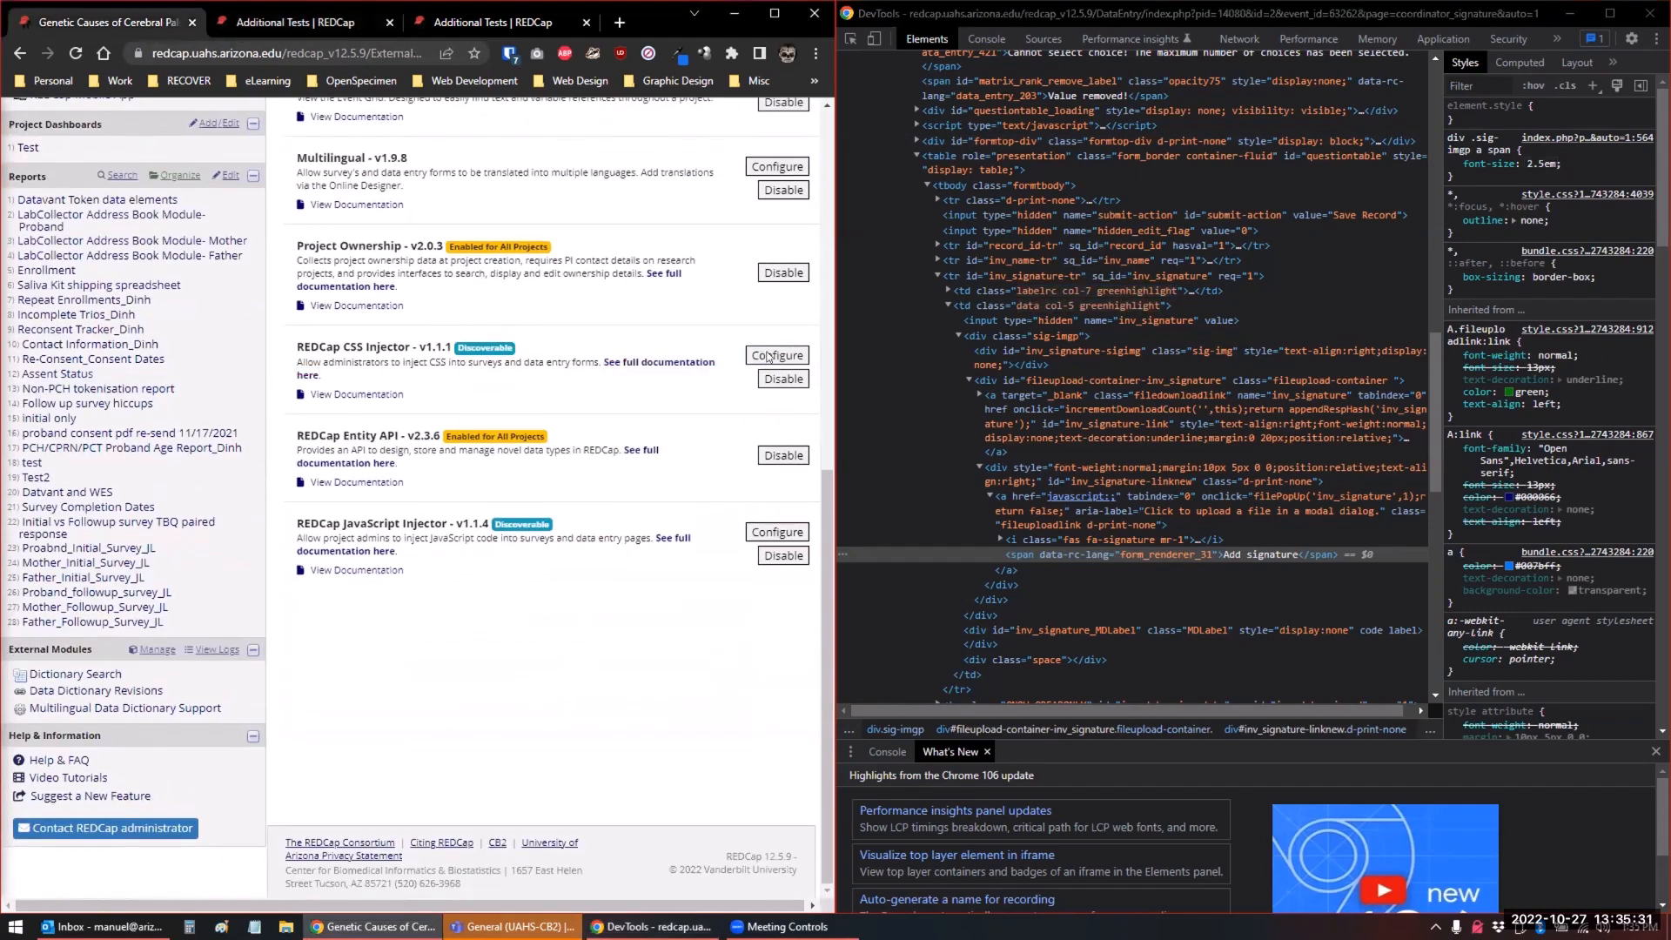
left_click(771, 356)
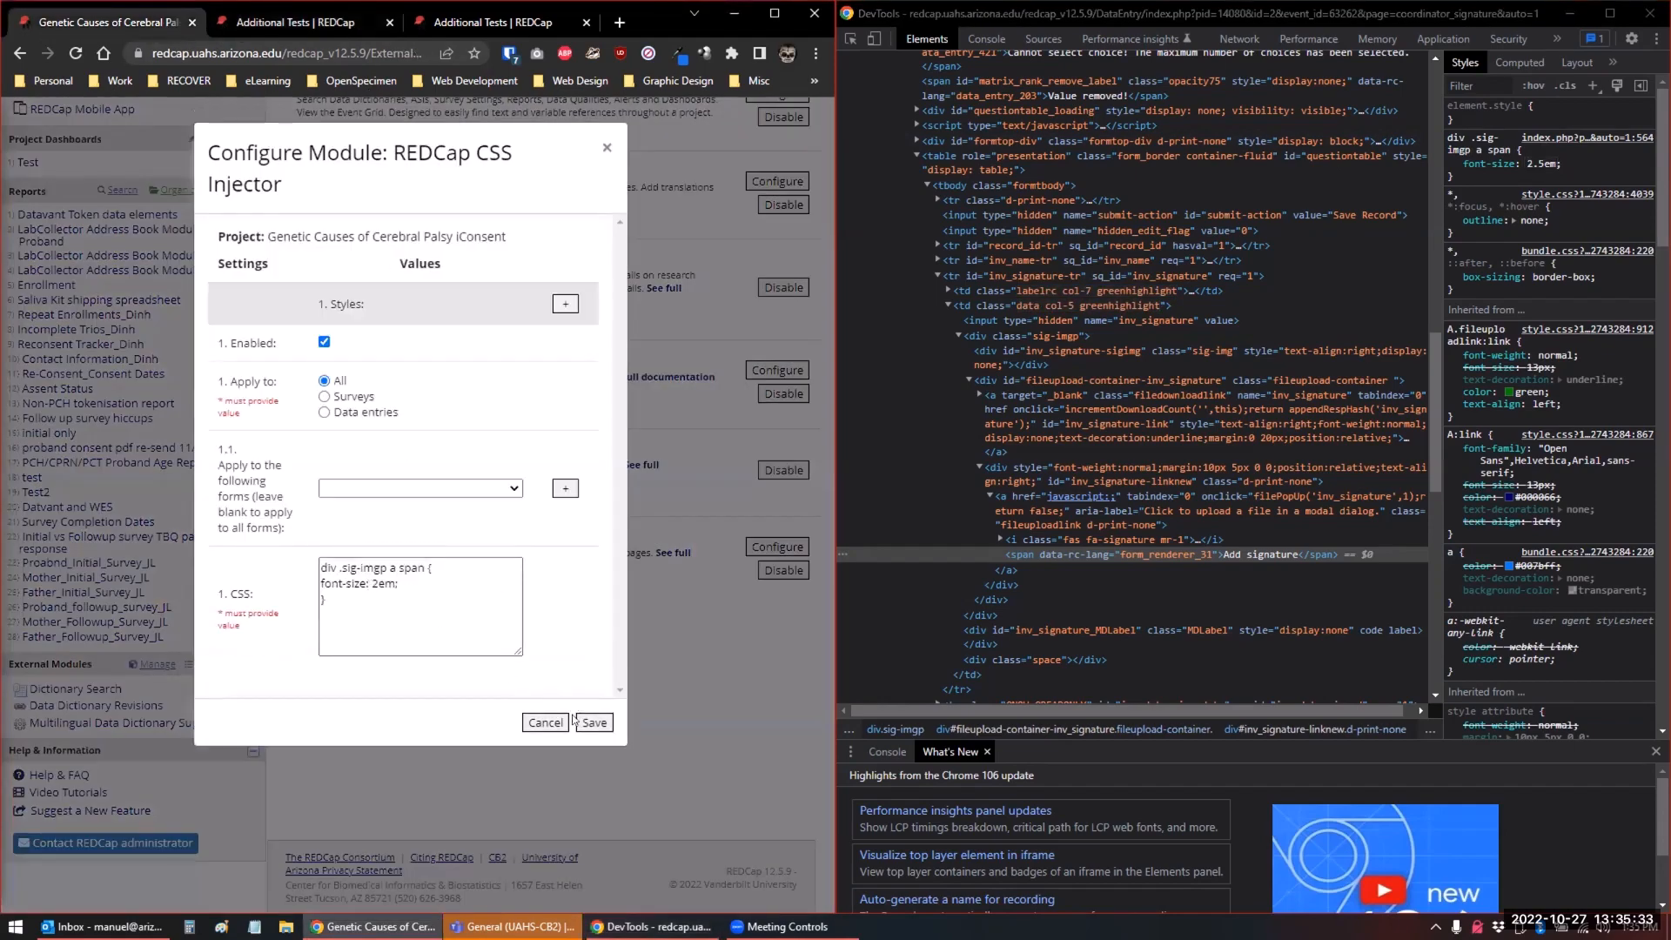
Recheck the font-size rule in the Coordinator Signature form's styles, and save the iConsent project's REDCap CSS Injector configuration
left_click(333, 24)
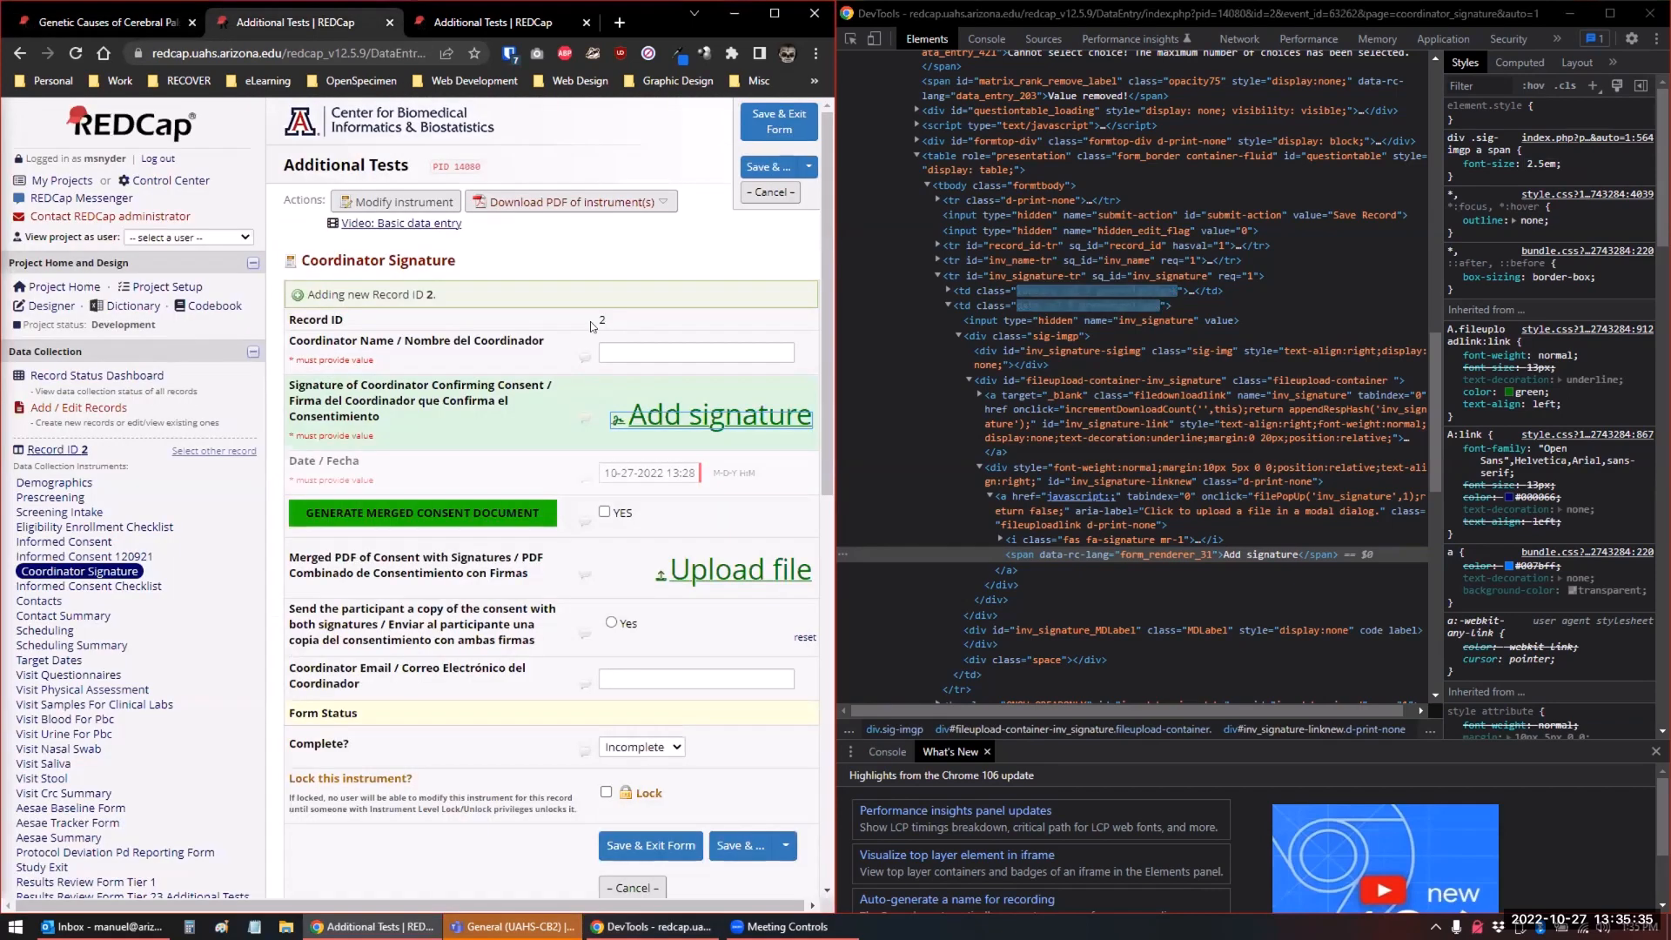
left_click(1531, 165)
left_click(1516, 151)
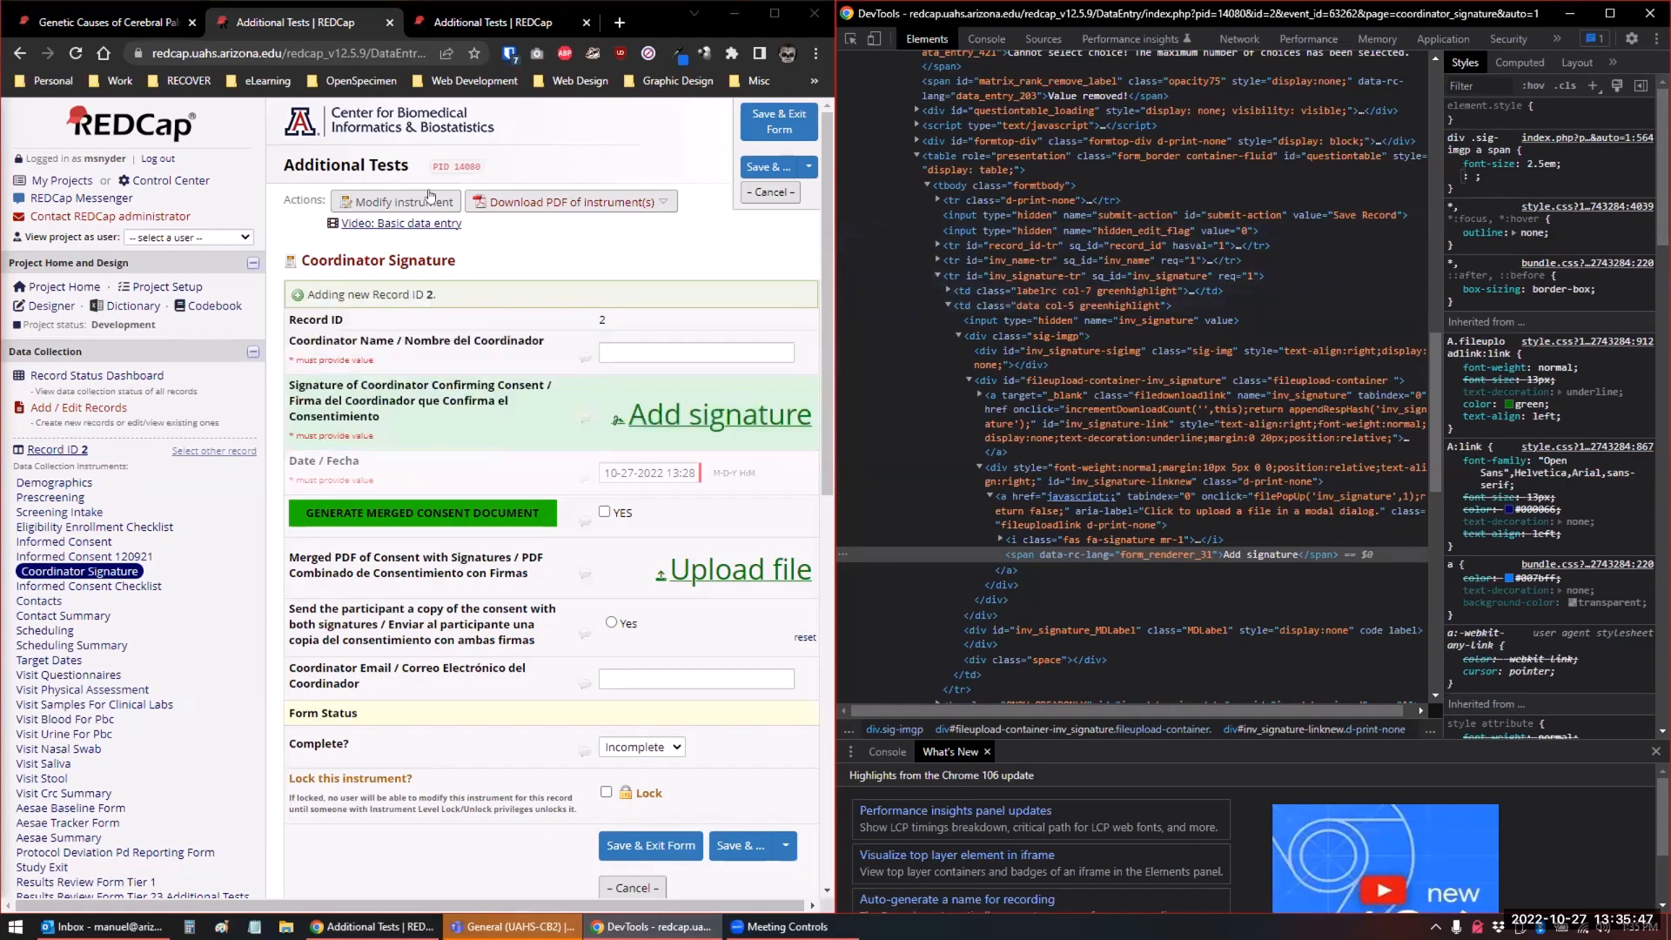
left_click(54, 24)
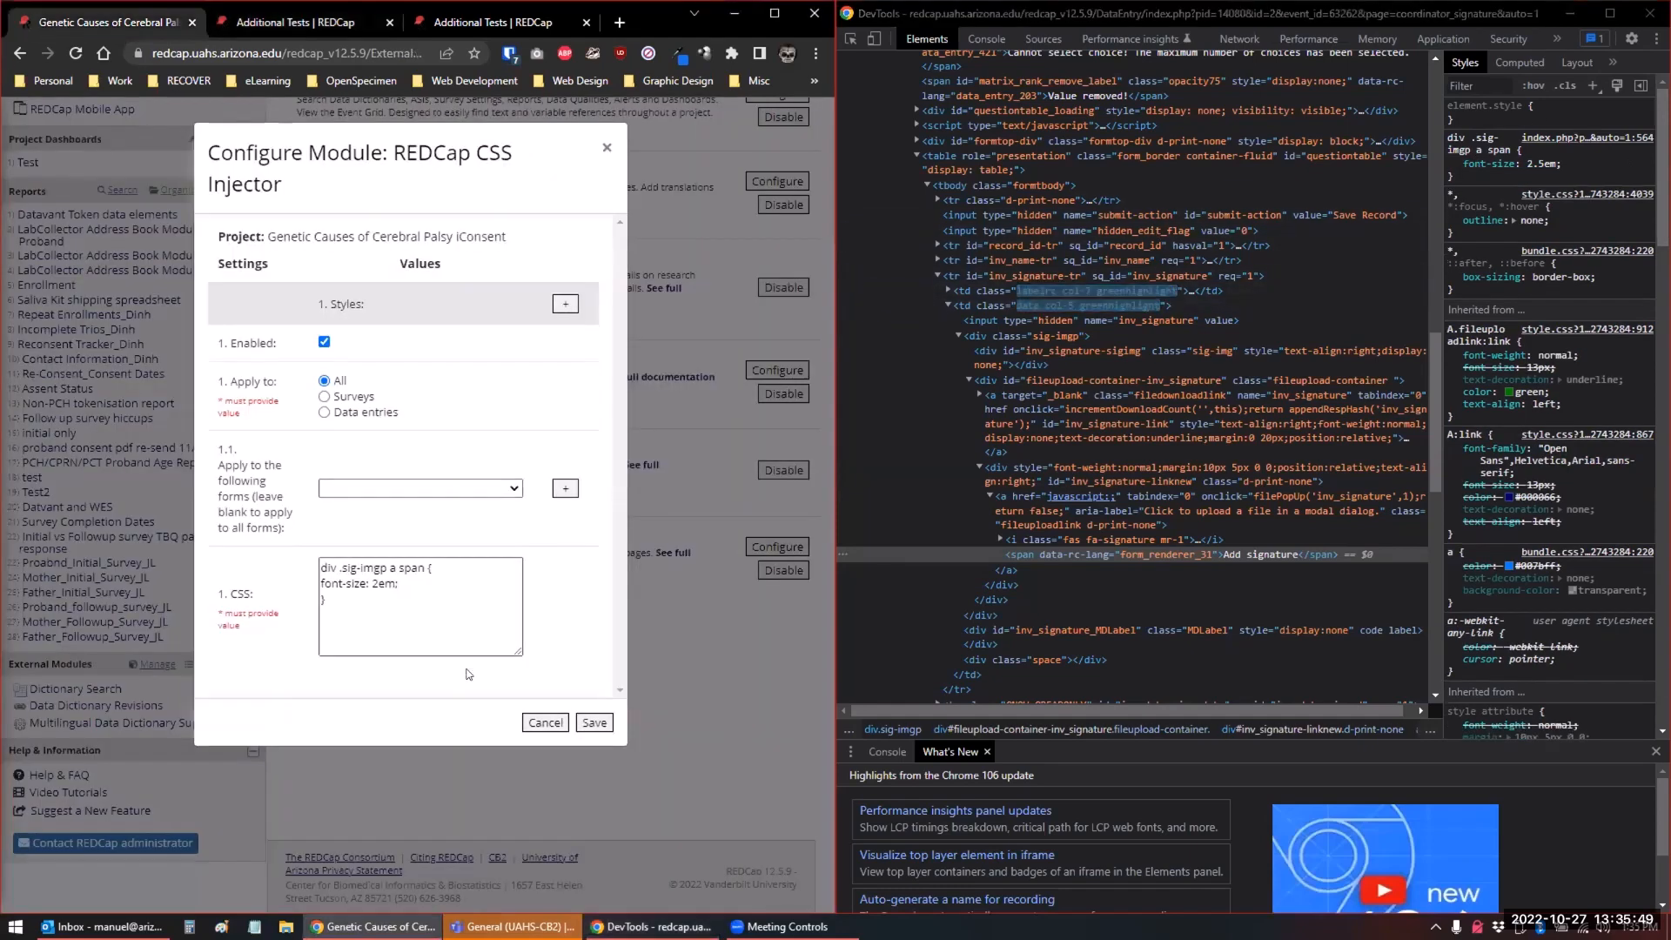
left_click(591, 723)
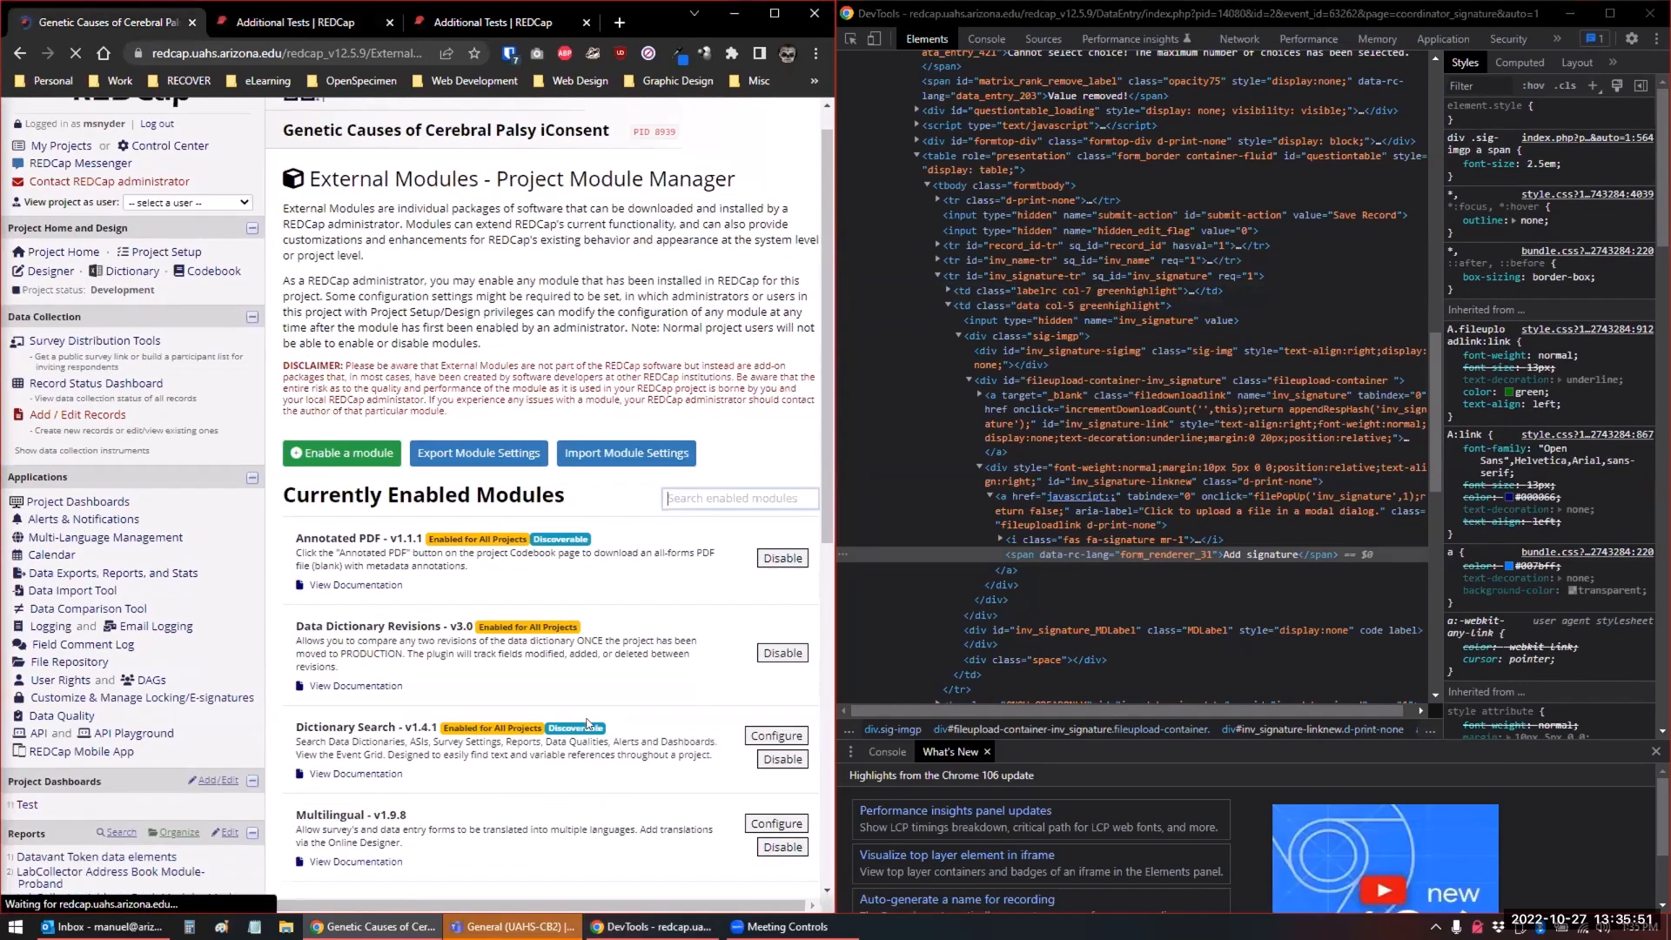